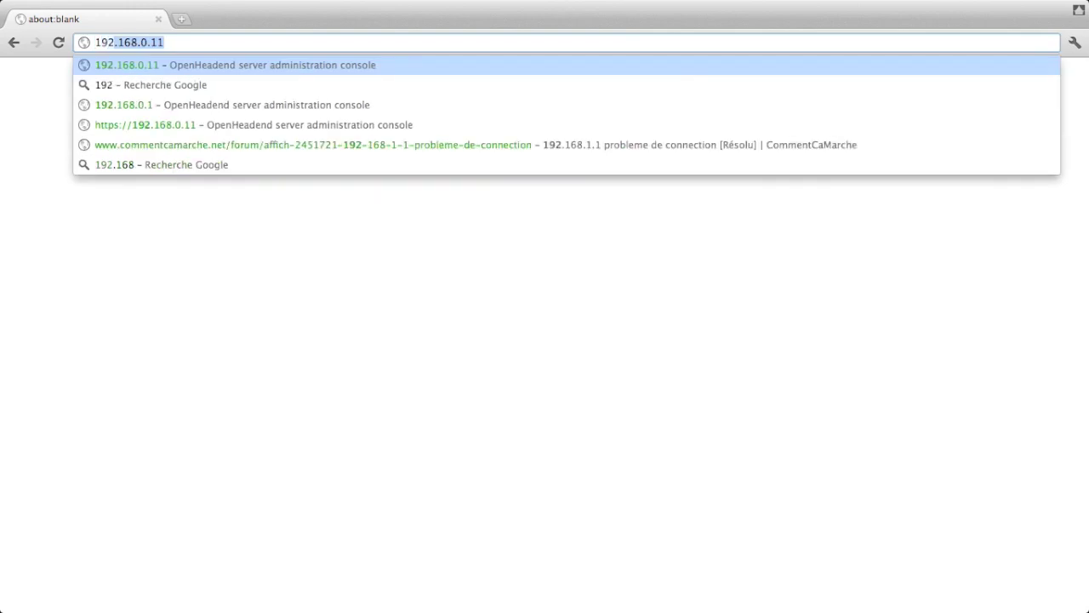
Step: Load the OpenHeadend console at 192.168.0.11 in Google Chrome
{"action": "key", "text": "Return"}
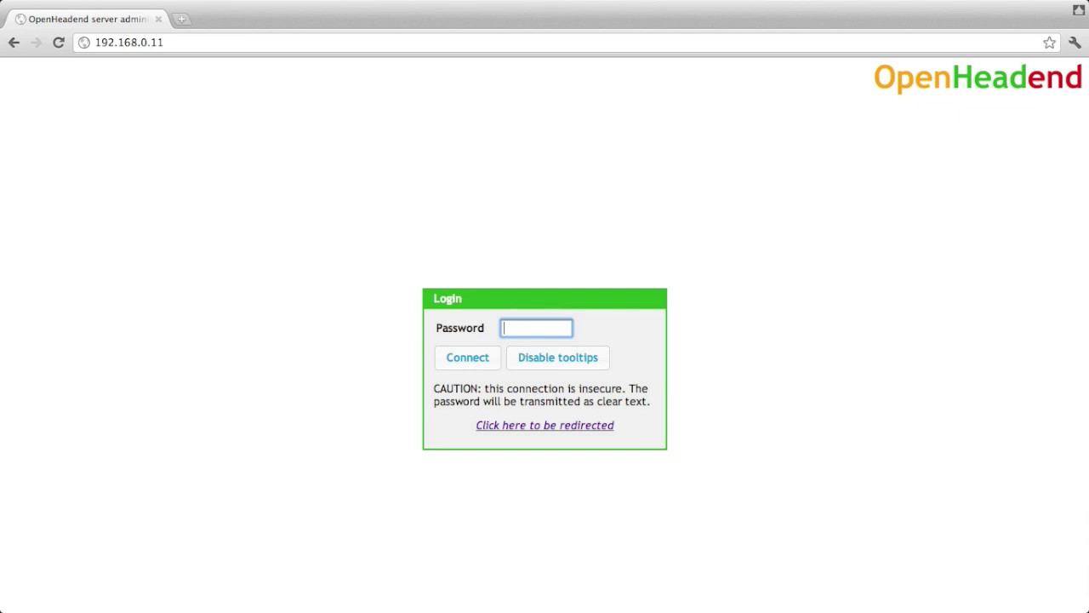
Step: Switch to the secure https login page and sign in with the admin password
{"action": "left_click", "coordinate": [523, 425]}
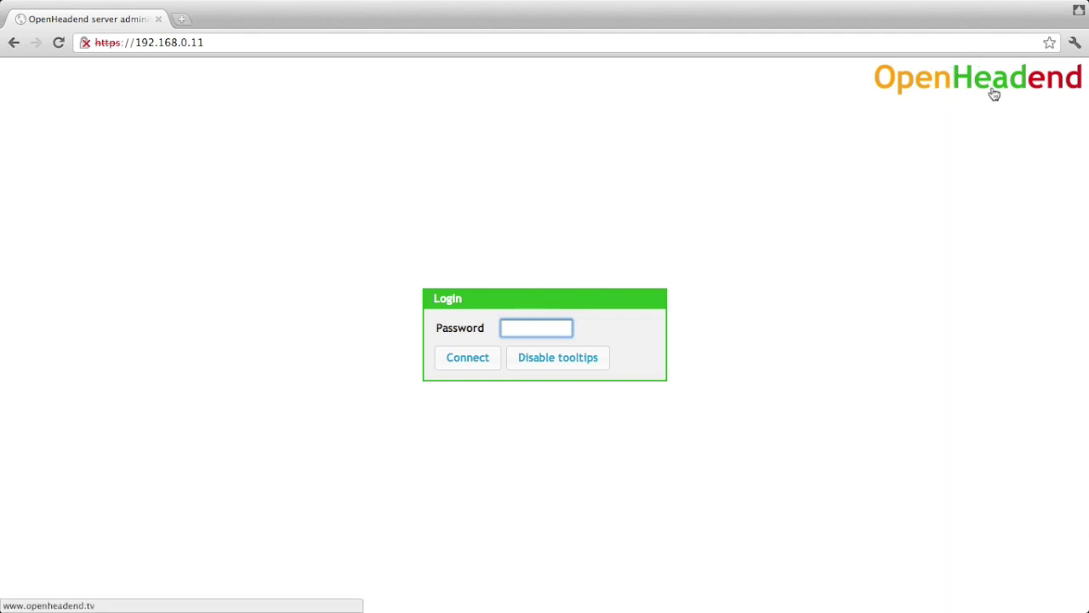
{"action": "type", "text": "********"}
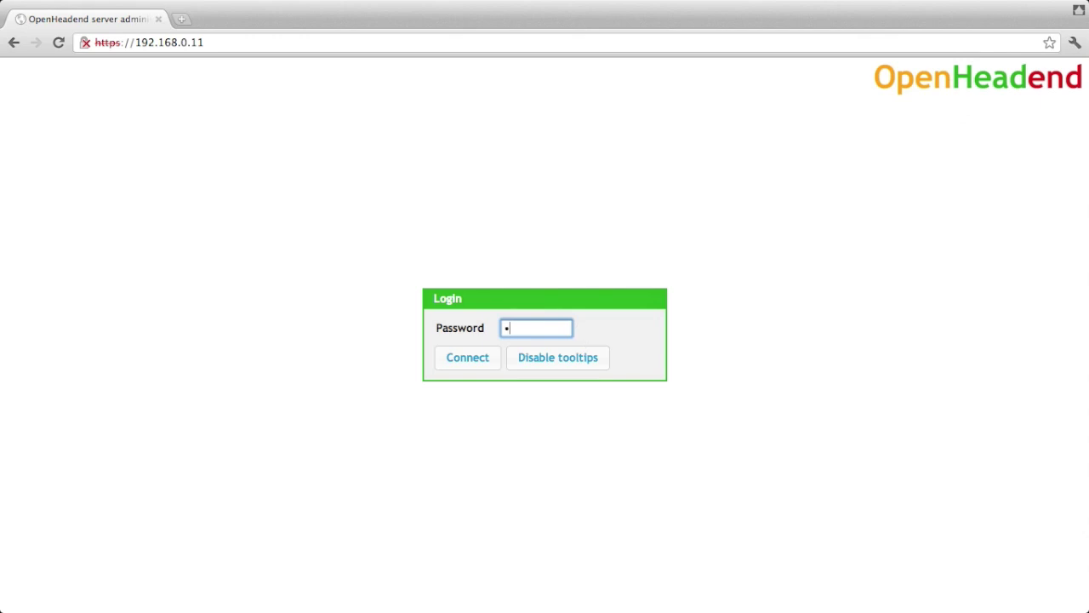
{"action": "type", "text": "***"}
{"action": "key", "text": "Return"}
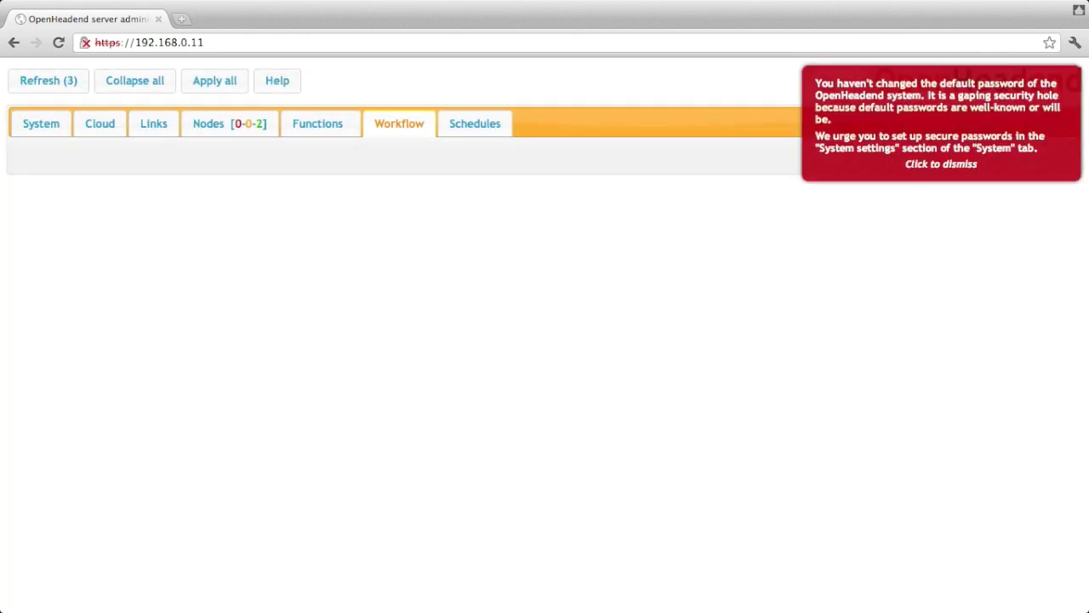
Step: Dismiss the password warning, then view and close the System commands Upload files staging area
{"action": "left_click", "coordinate": [1007, 136]}
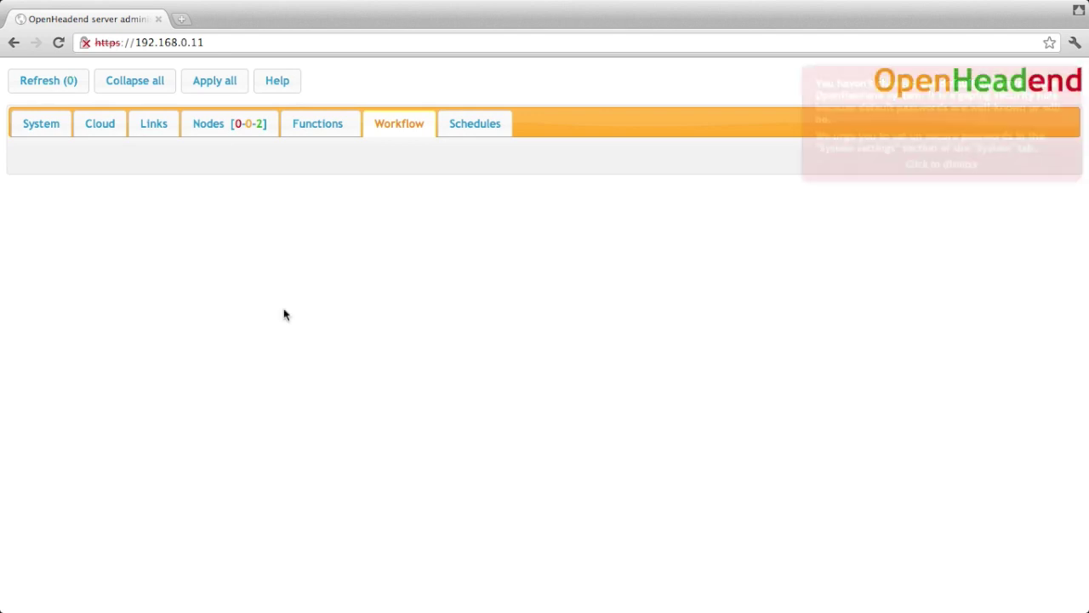
{"action": "left_click", "coordinate": [37, 137]}
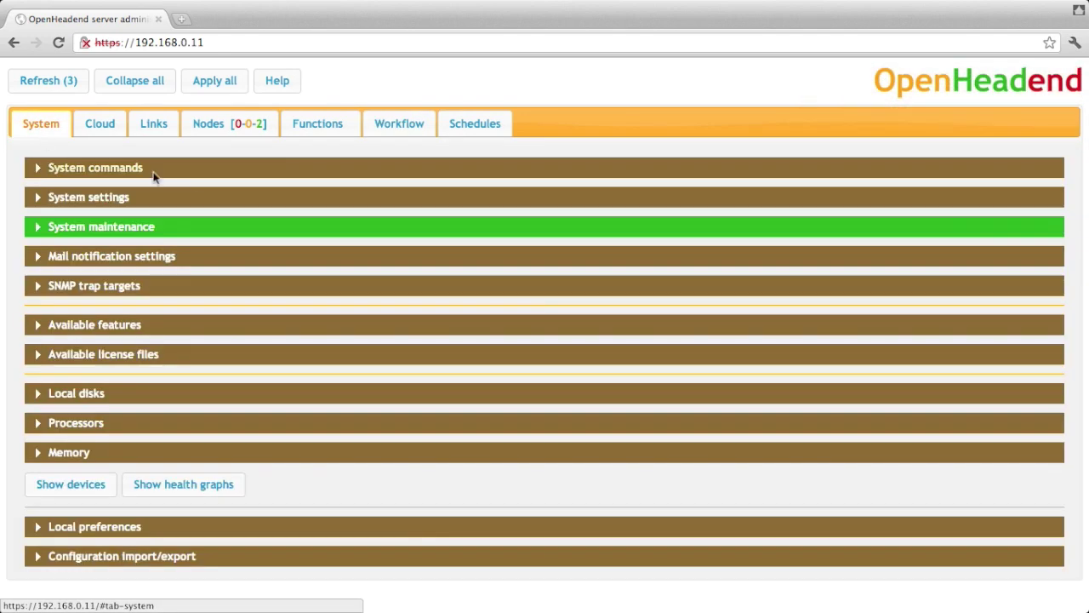
{"action": "left_click", "coordinate": [198, 177]}
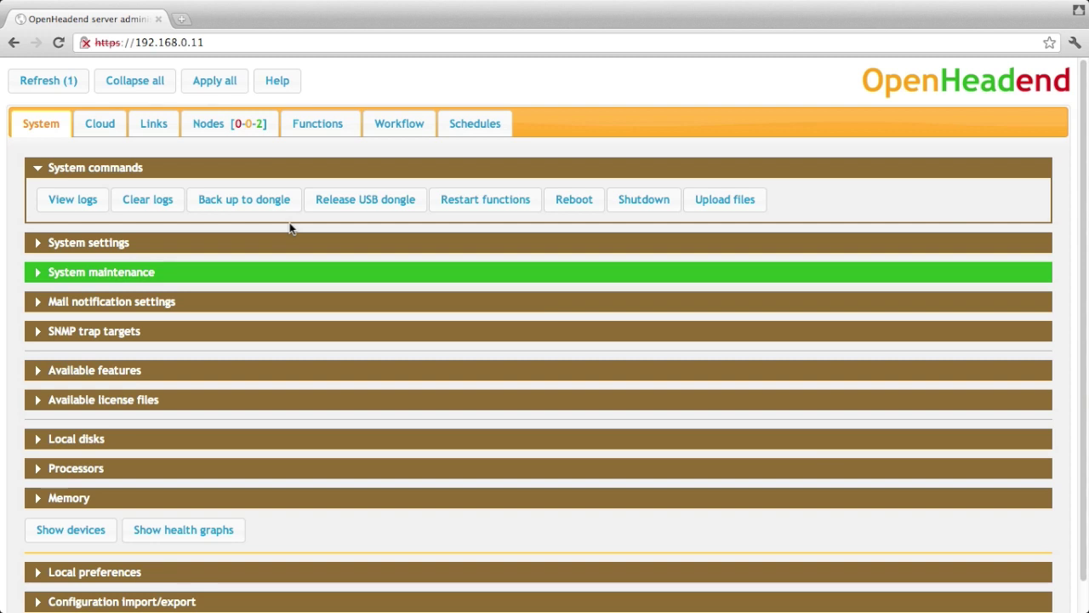
{"action": "left_click", "coordinate": [737, 199]}
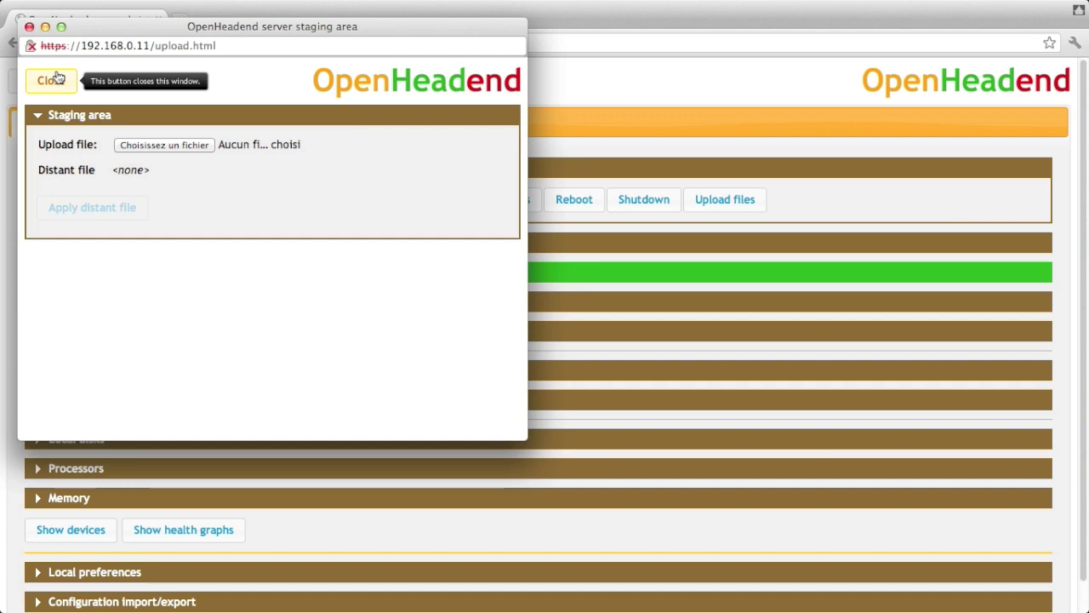
{"action": "left_click", "coordinate": [57, 77]}
{"action": "left_click", "coordinate": [207, 174]}
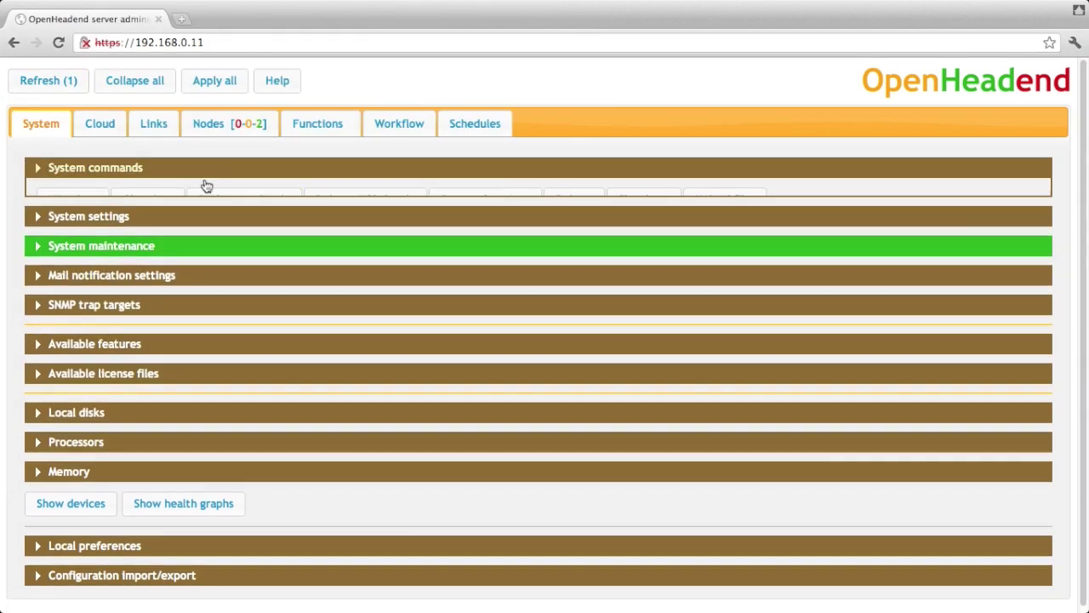
Step: Rename the system from openheadend to 'tutorial', set both new passwords, and apply the settings
{"action": "left_click", "coordinate": [198, 195]}
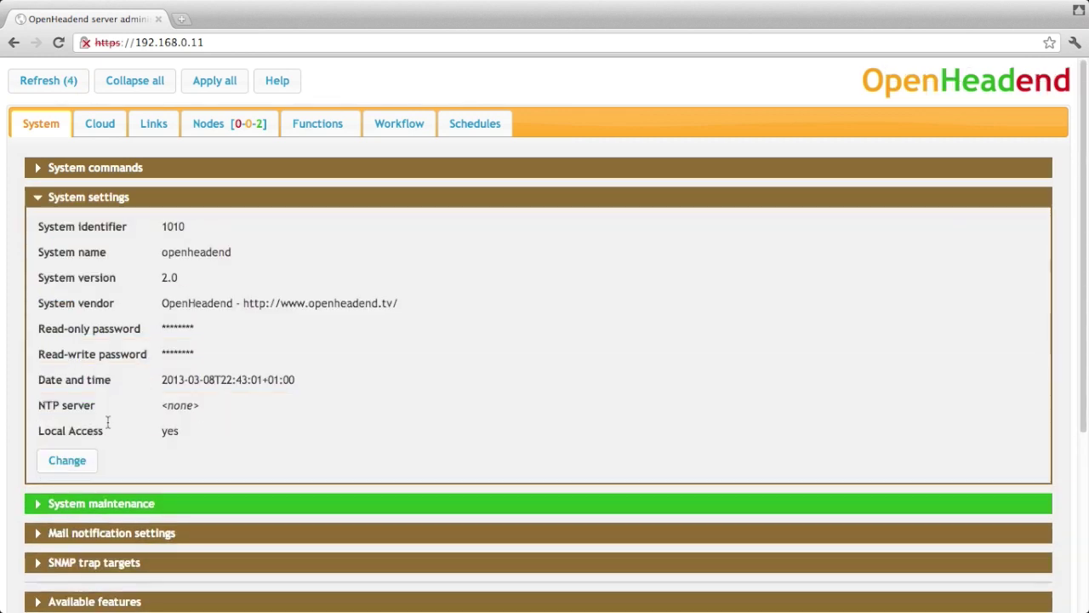
{"action": "left_click", "coordinate": [81, 461]}
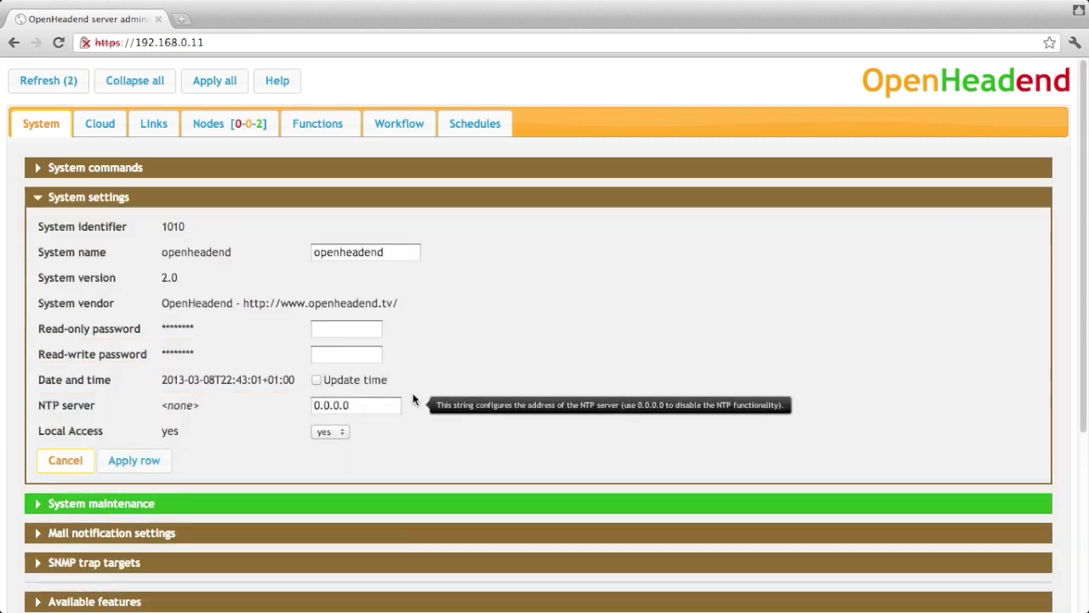
{"action": "left_click", "coordinate": [375, 254]}
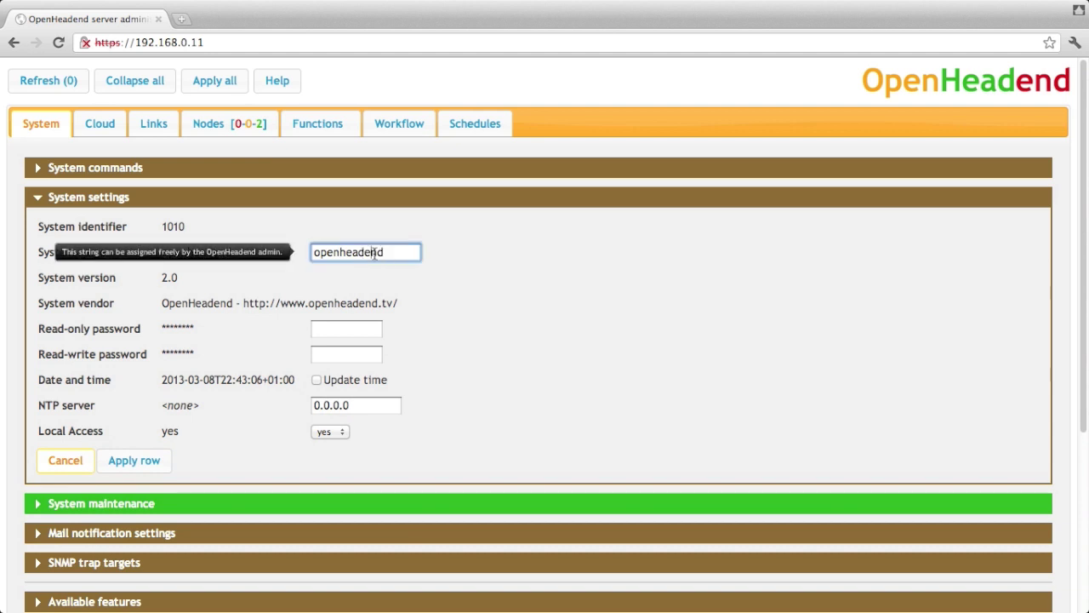
{"action": "double_click", "coordinate": [375, 253]}
{"action": "type", "text": "tutorial"}
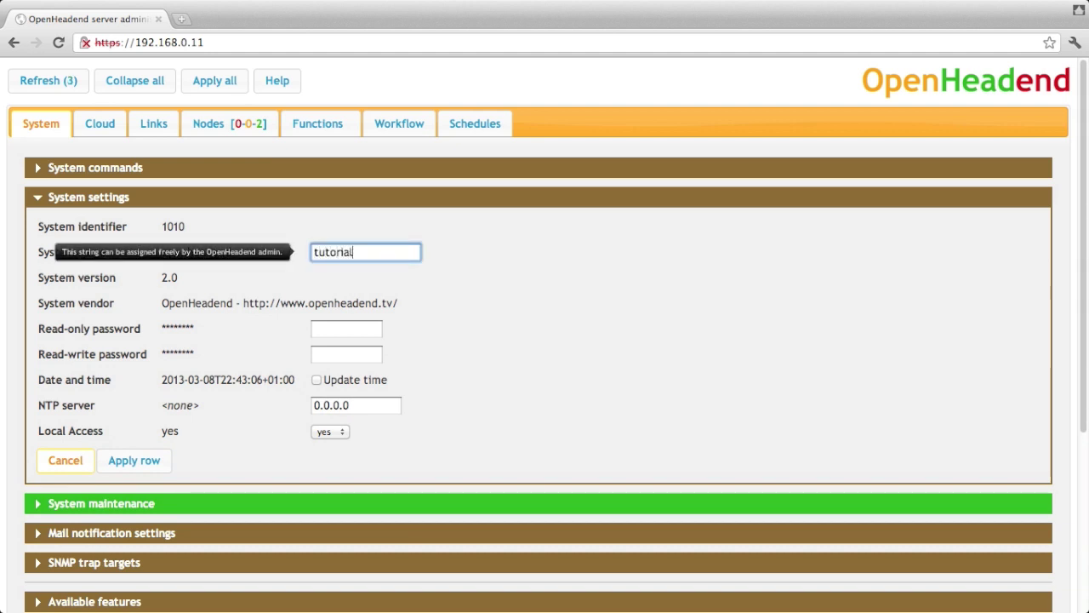
{"action": "left_click", "coordinate": [356, 330]}
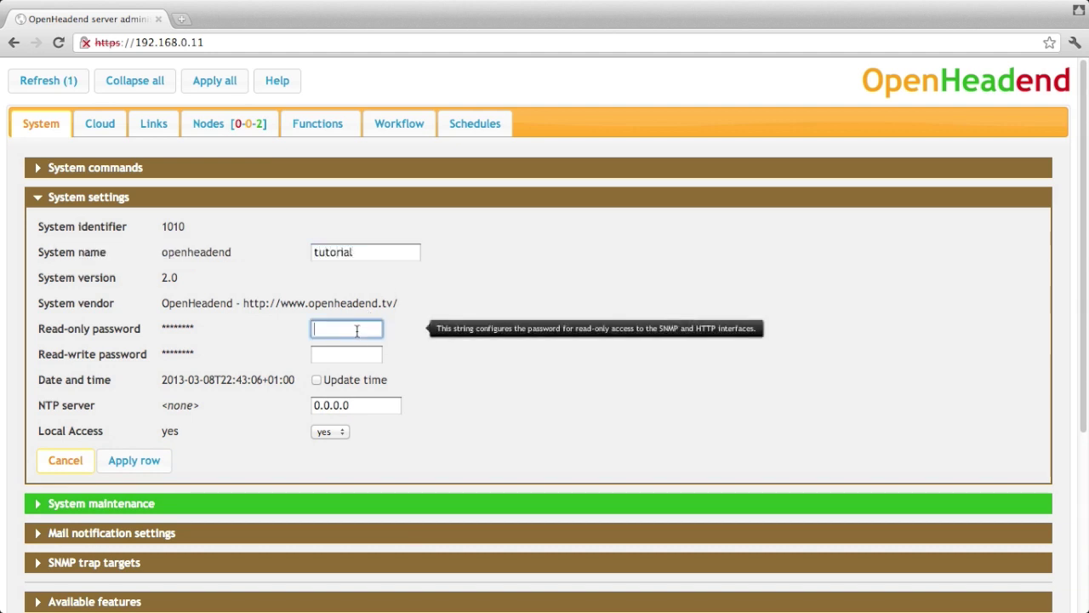
{"action": "type", "text": "*****"}
{"action": "key", "text": "Tab"}
{"action": "type", "text": "*****"}
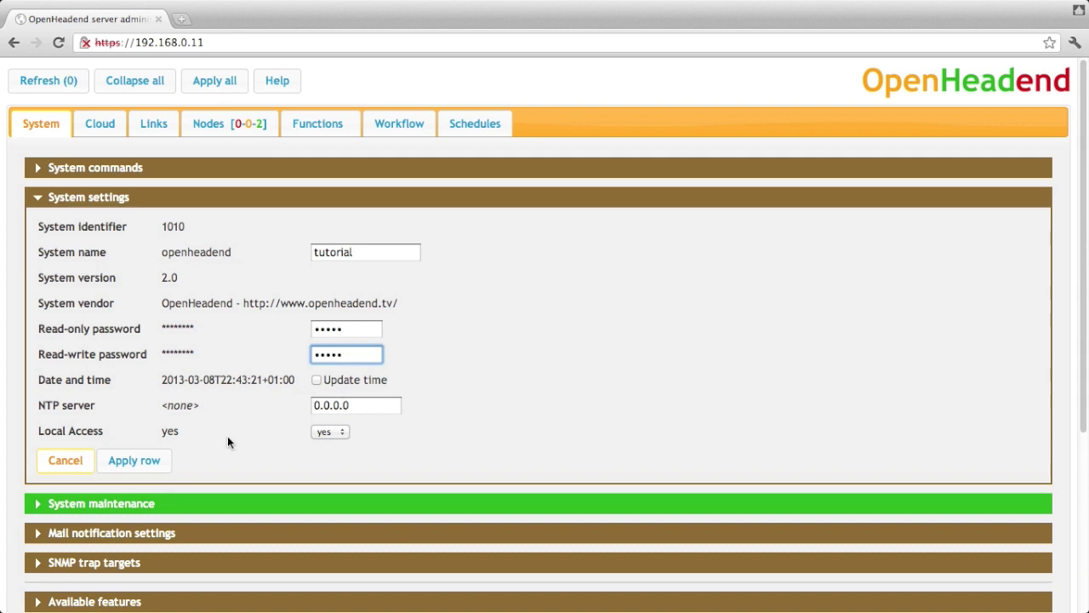
{"action": "left_click", "coordinate": [151, 461]}
{"action": "left_click", "coordinate": [549, 387]}
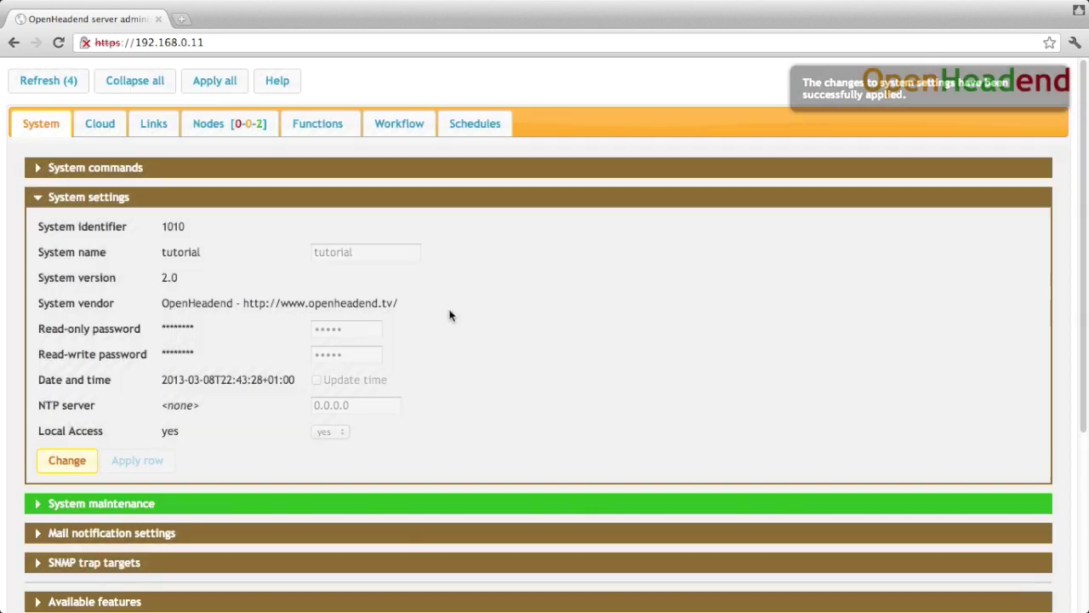
{"action": "left_click", "coordinate": [448, 208]}
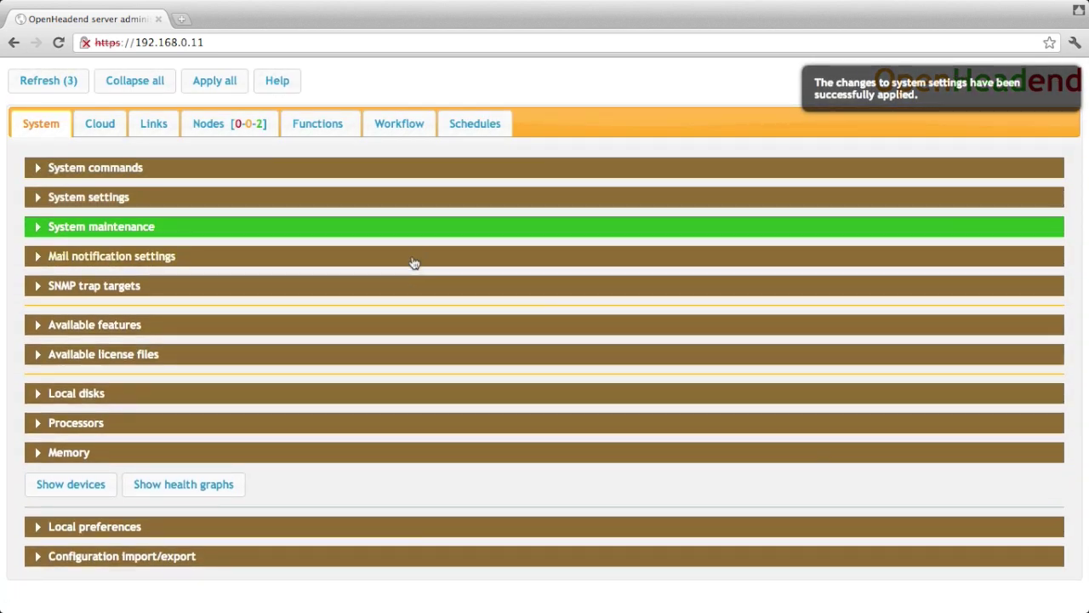
{"action": "left_click", "coordinate": [403, 290]}
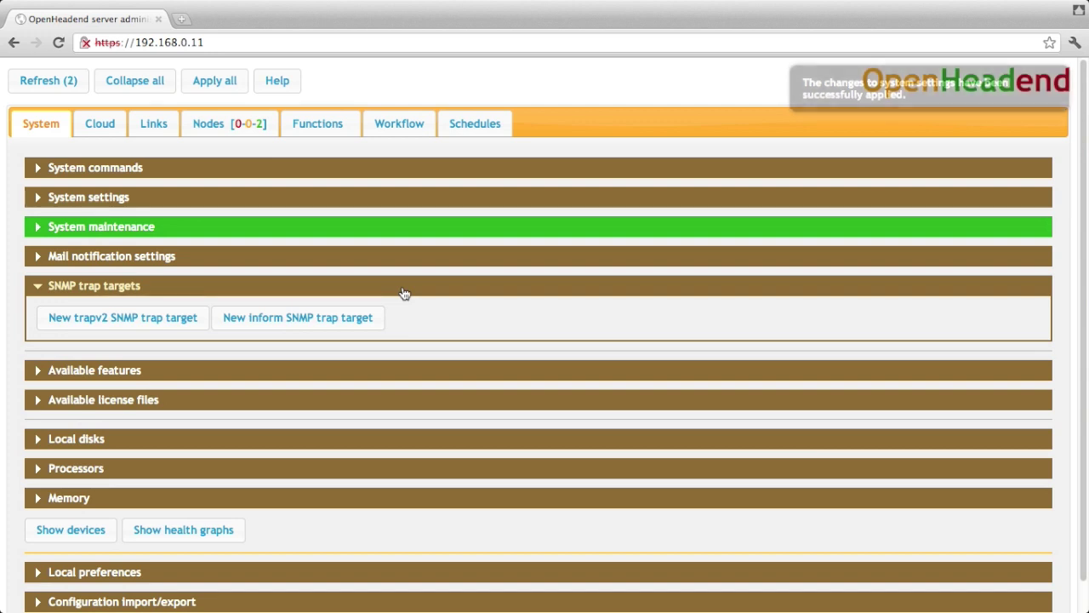
{"action": "left_click", "coordinate": [404, 291]}
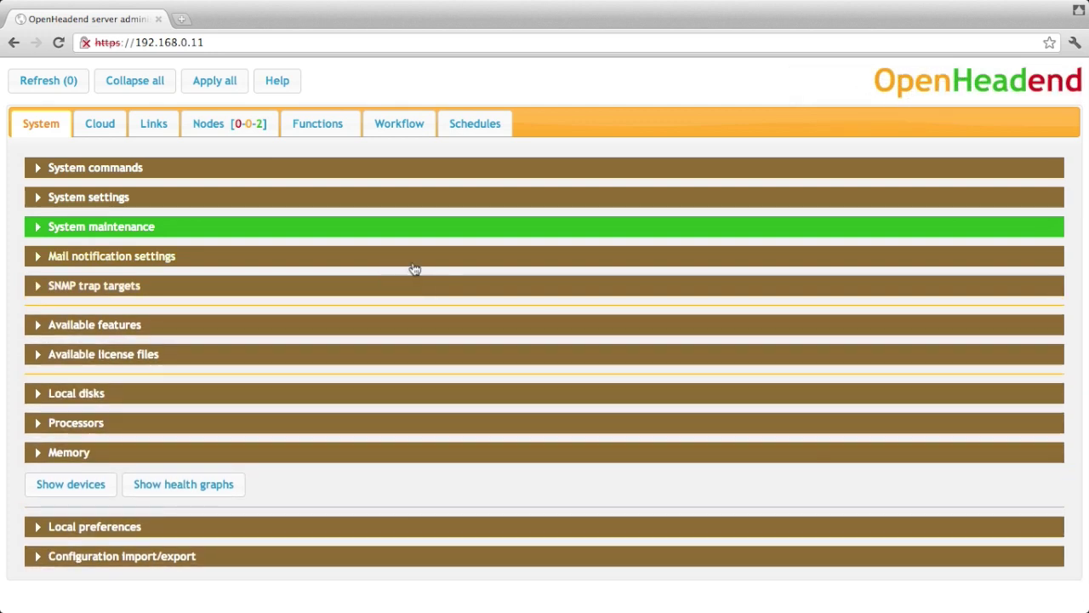
{"action": "left_click", "coordinate": [412, 265]}
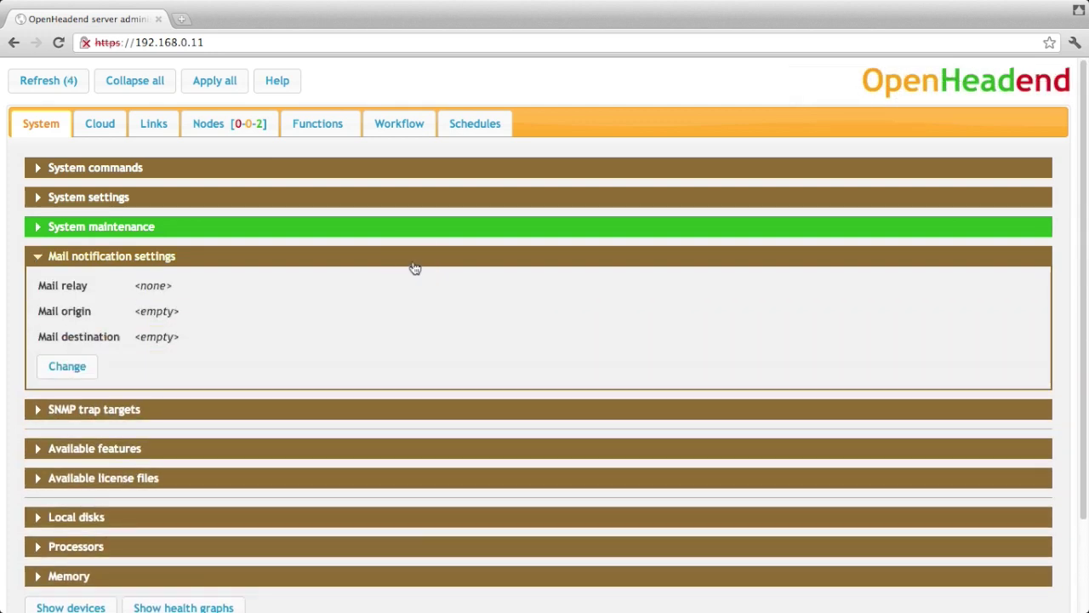
{"action": "left_click", "coordinate": [414, 266]}
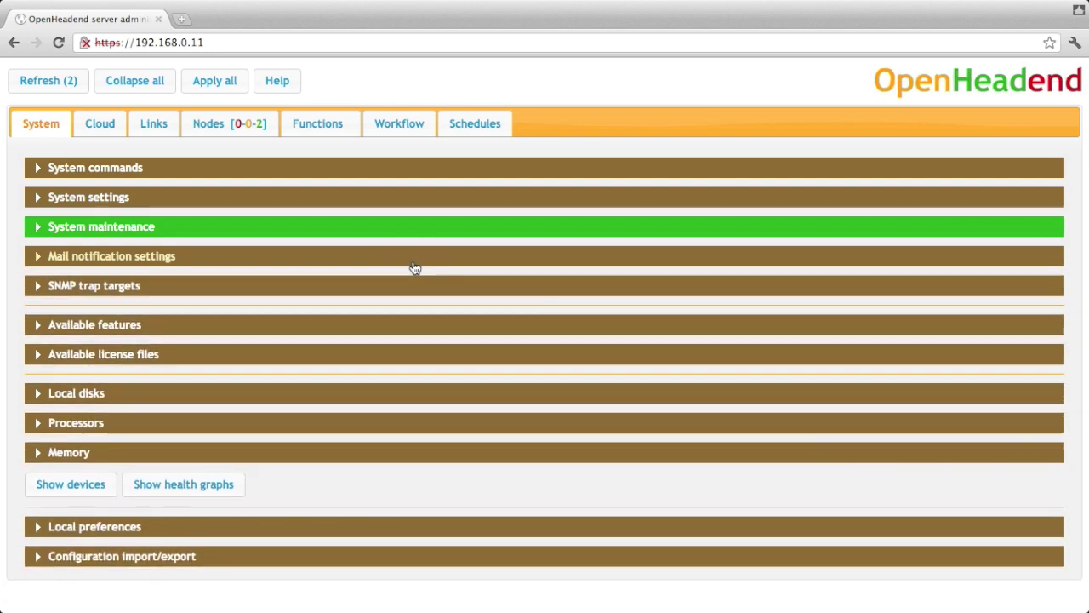
{"action": "left_click", "coordinate": [396, 396]}
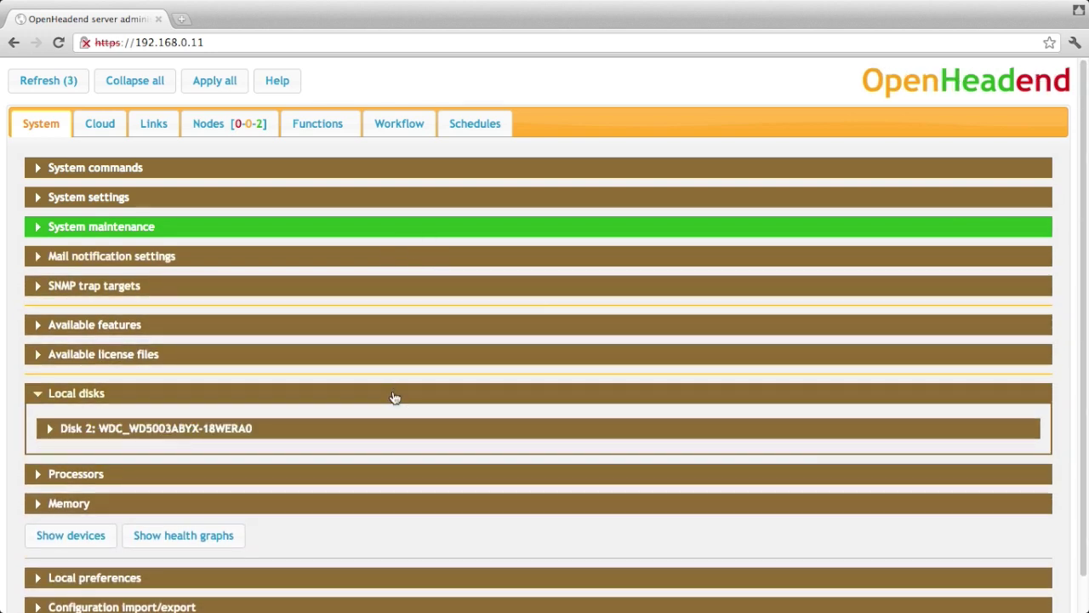
{"action": "left_click", "coordinate": [394, 398]}
{"action": "left_click", "coordinate": [390, 423]}
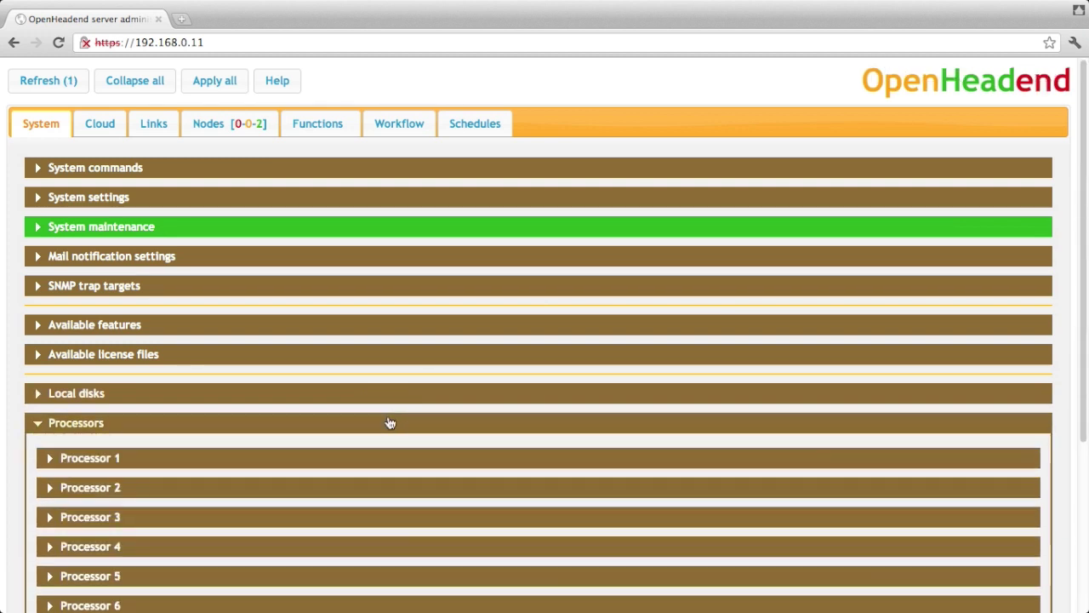
{"action": "left_click", "coordinate": [390, 423]}
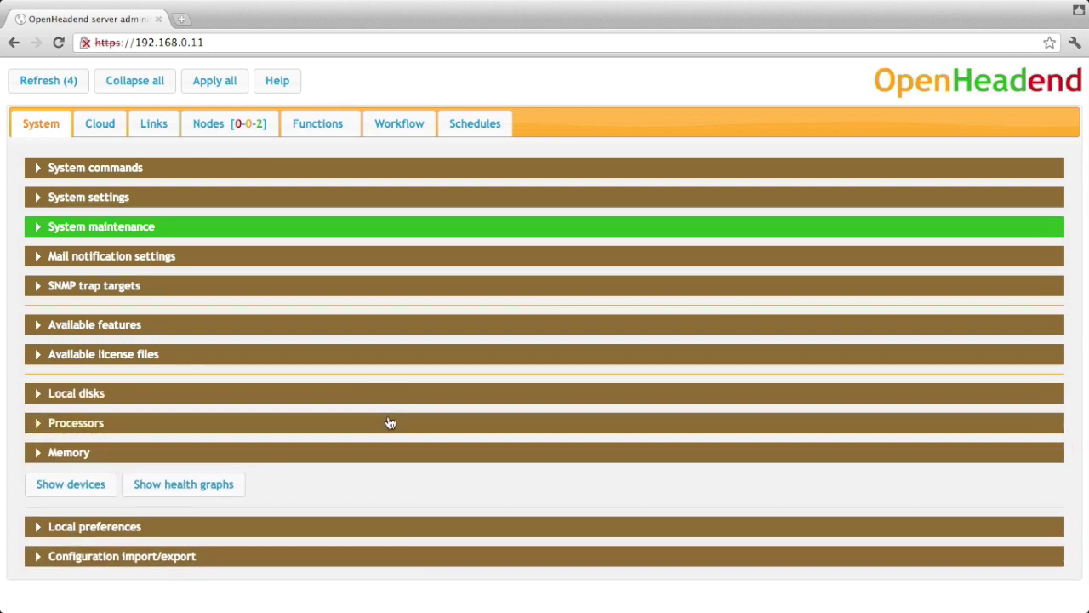
{"action": "left_click", "coordinate": [383, 555]}
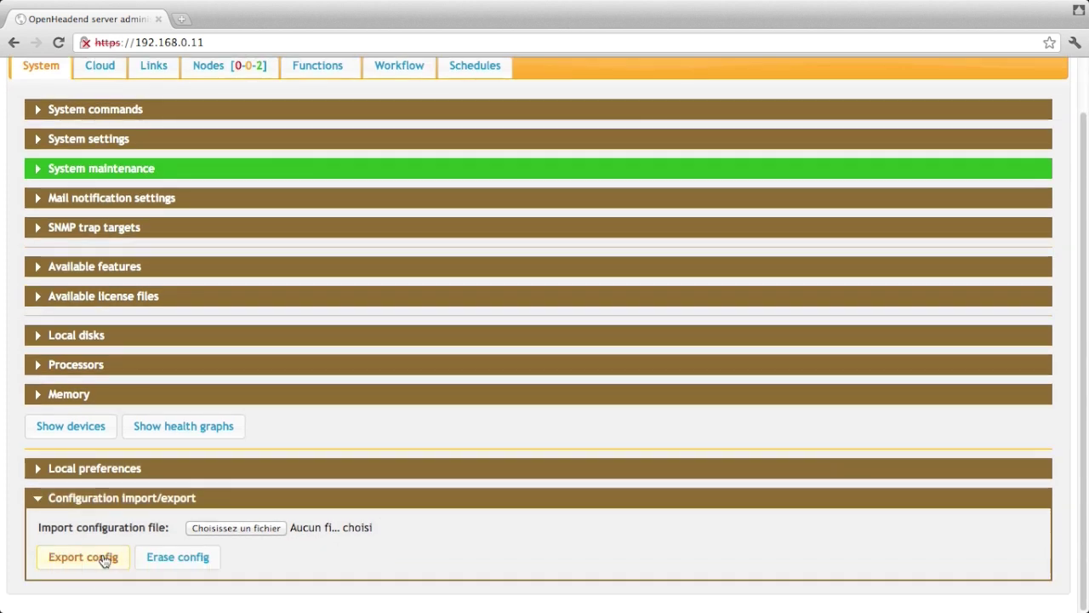
{"action": "left_click", "coordinate": [136, 498]}
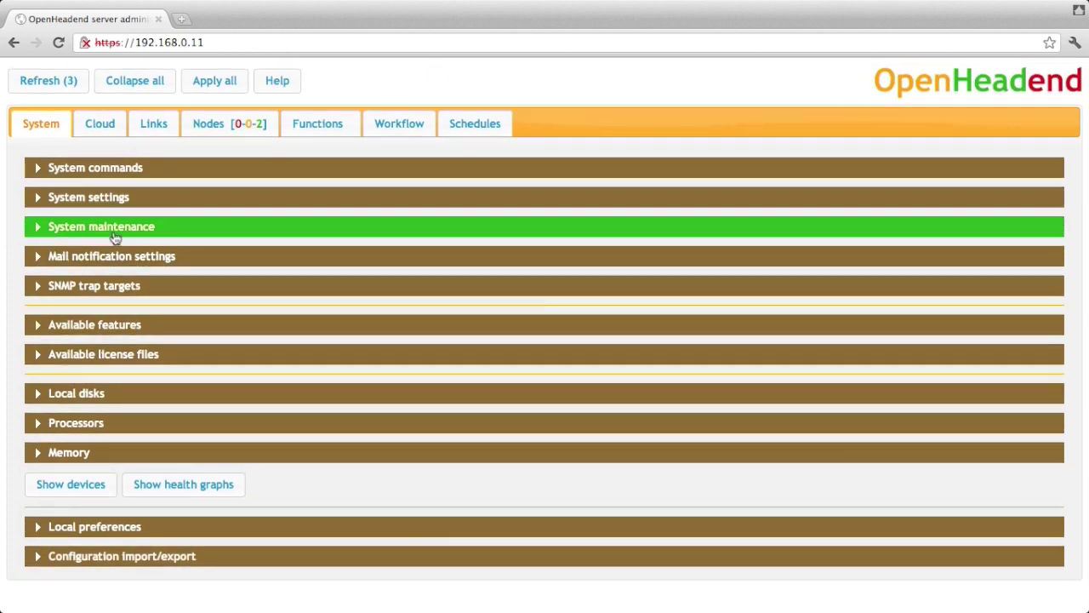
Step: Expand, then fold back the Cloud settings and Configuration import/export sections, and show the Links list
{"action": "left_click", "coordinate": [100, 124]}
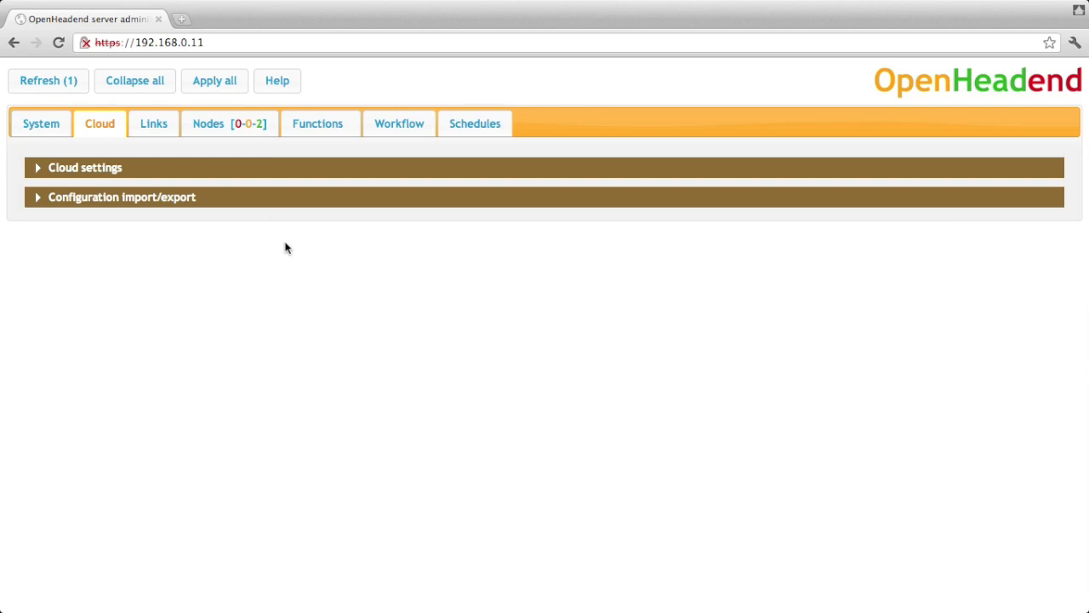
{"action": "left_click", "coordinate": [286, 172]}
{"action": "left_click", "coordinate": [268, 262]}
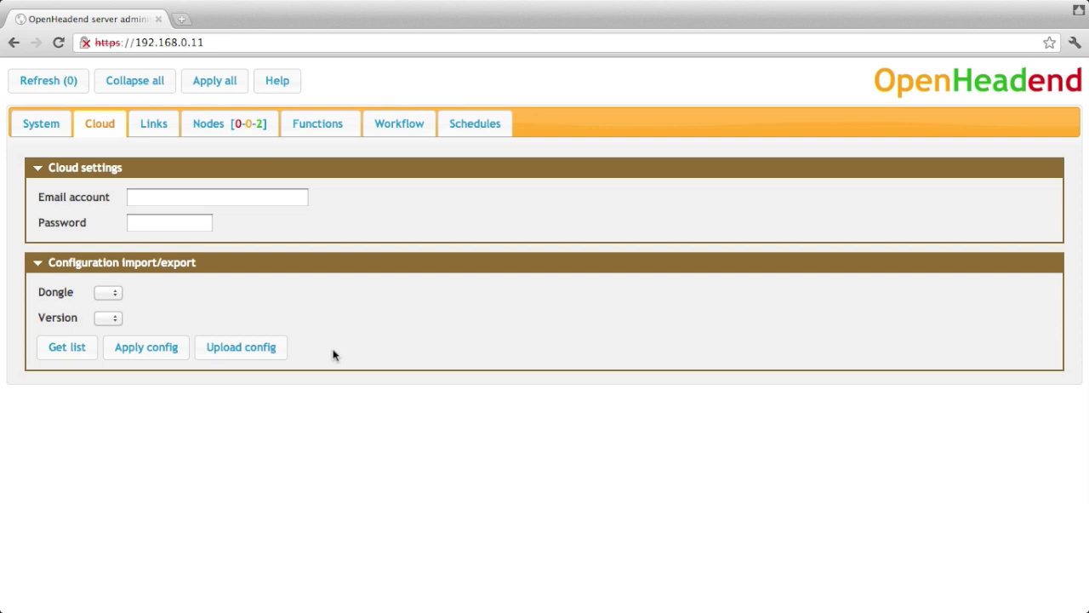
{"action": "left_click", "coordinate": [311, 272]}
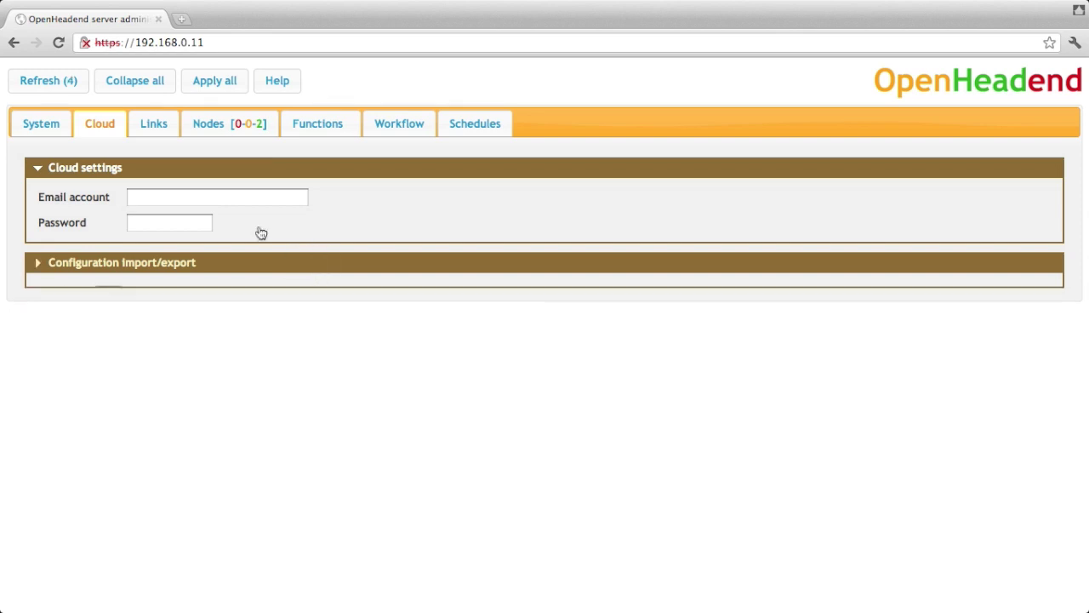
{"action": "left_click", "coordinate": [256, 170]}
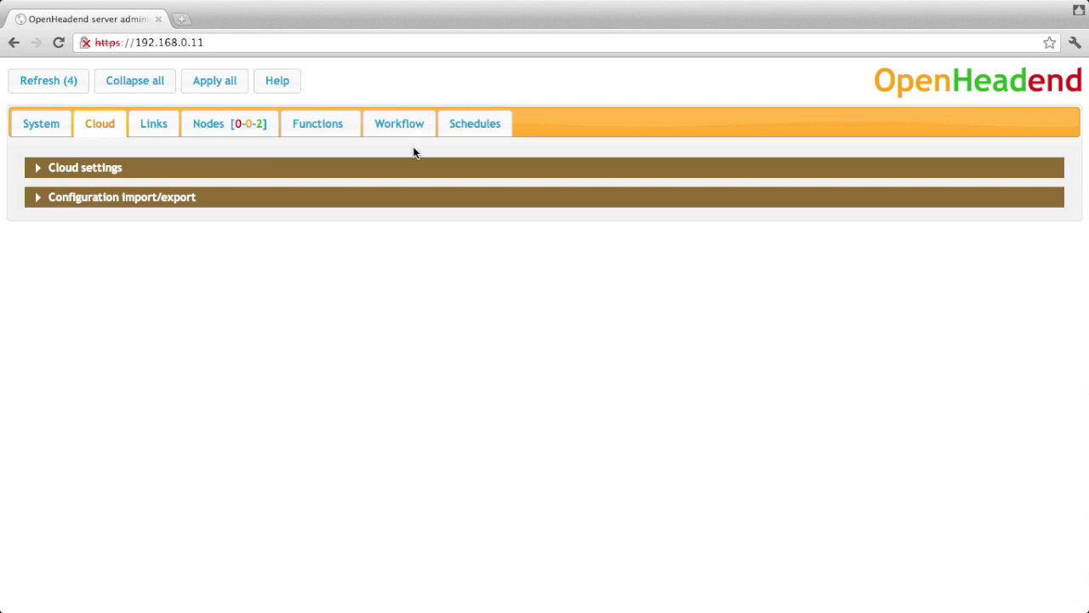
{"action": "left_click", "coordinate": [169, 132]}
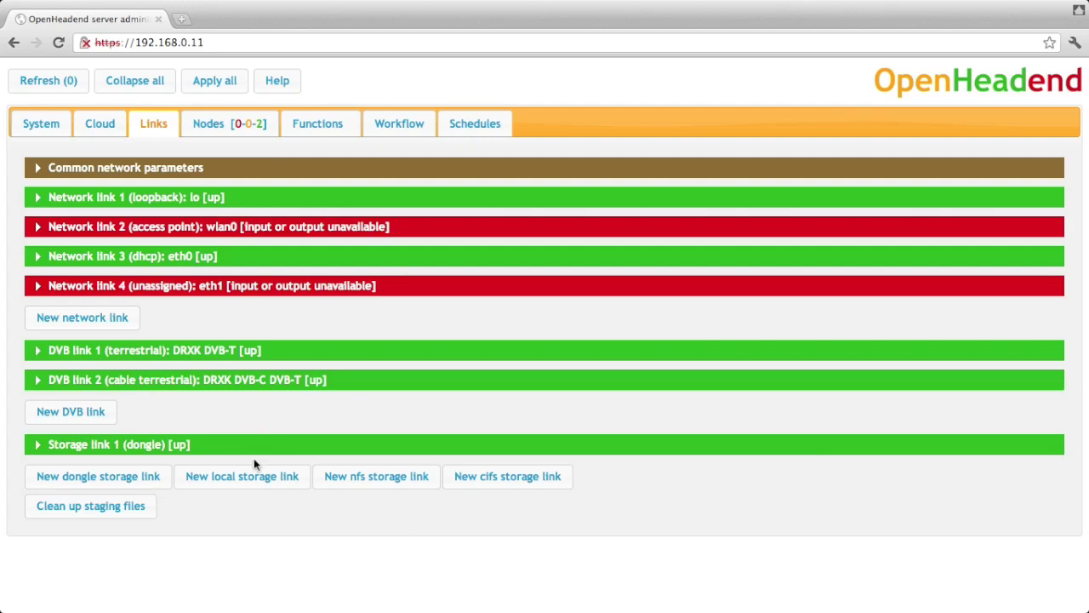
Step: Expand Network link 3 to view its eth0 DHCP details
{"action": "left_click", "coordinate": [225, 258]}
{"action": "scroll", "coordinate": [359, 333], "scroll_direction": "down", "scroll_amount": 1}
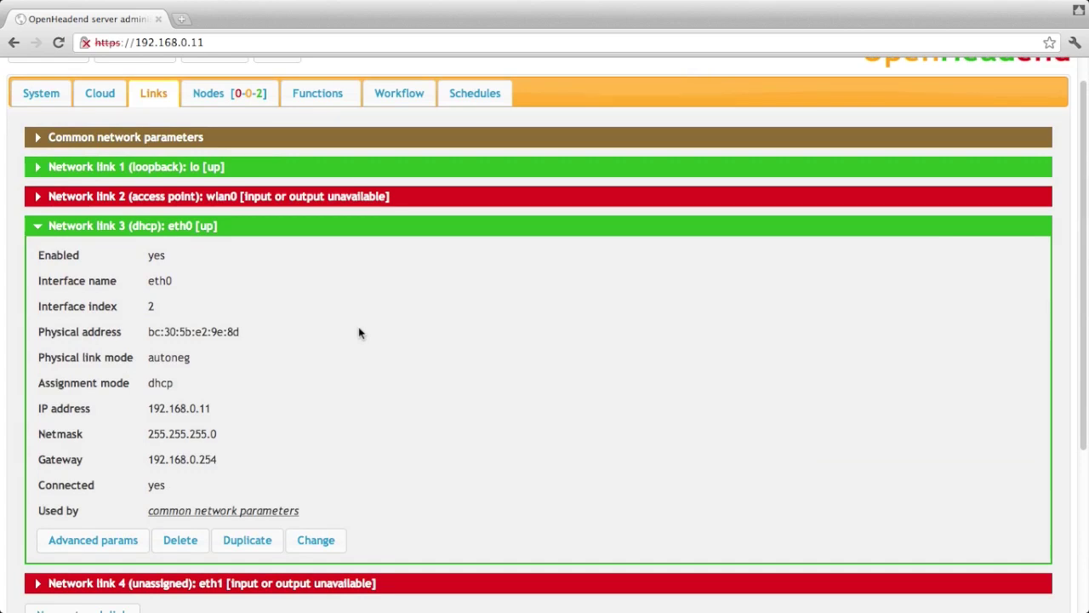
Step: Try setting Network link 3 to static, cancel the change, and collapse the link
{"action": "left_click", "coordinate": [318, 542]}
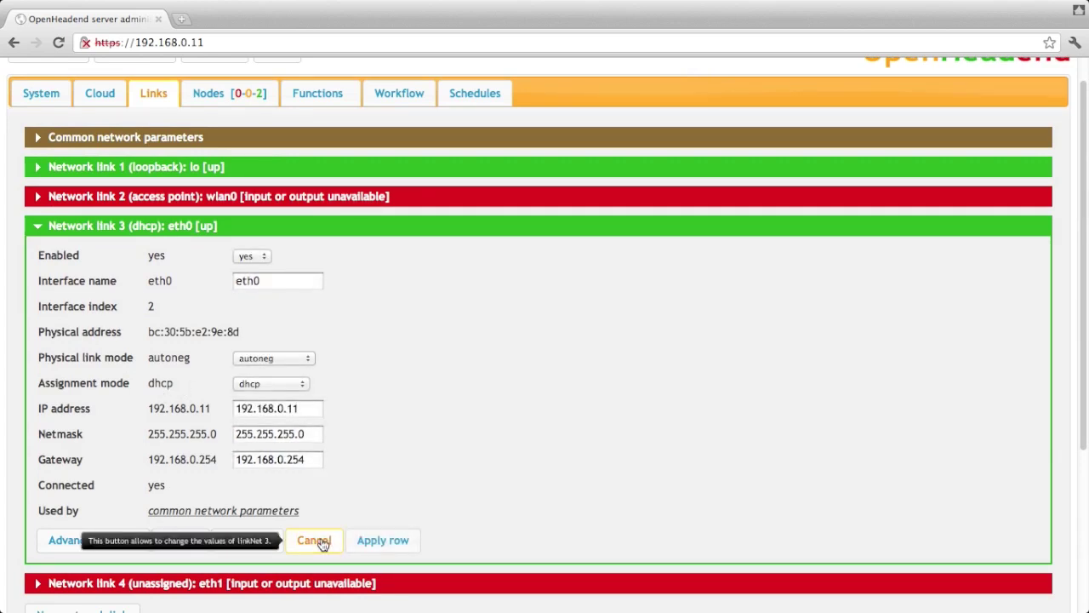
{"action": "left_click", "coordinate": [272, 382]}
{"action": "left_click", "coordinate": [271, 395]}
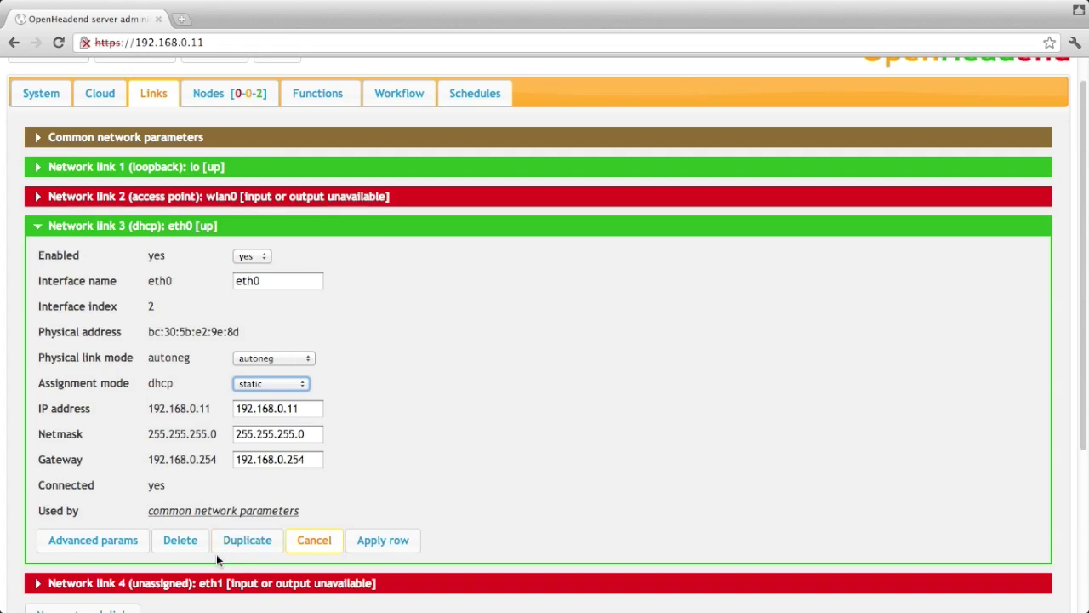
{"action": "left_click", "coordinate": [302, 547]}
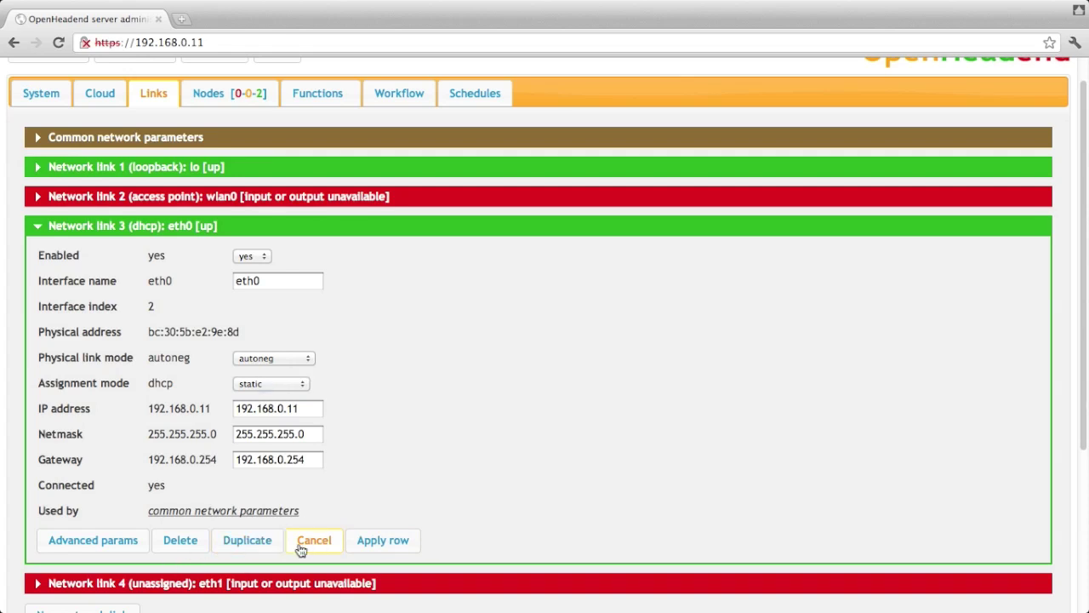
{"action": "left_click", "coordinate": [392, 233]}
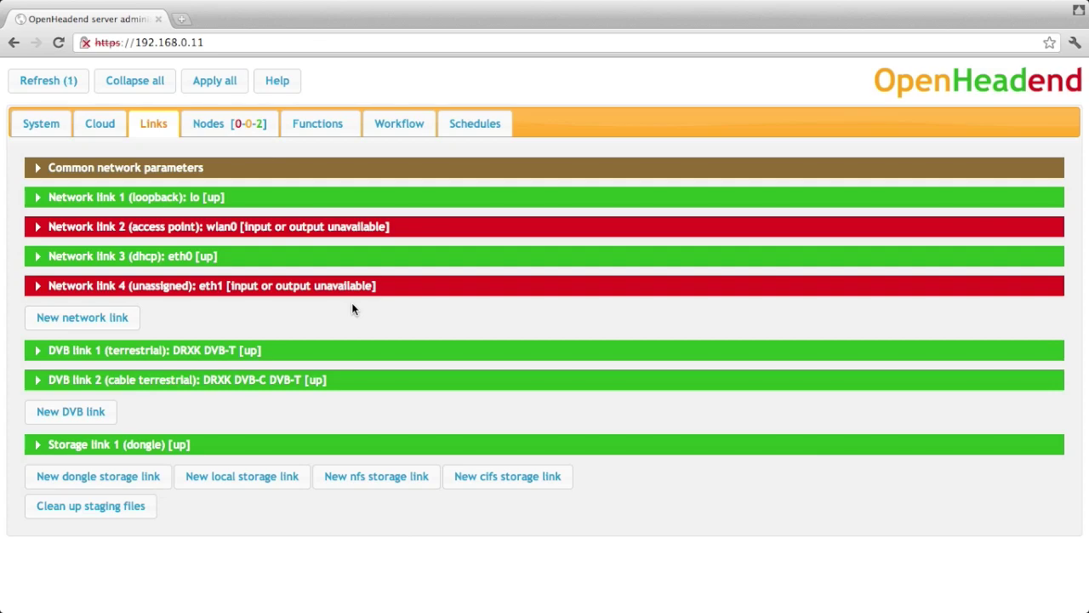
{"action": "left_click", "coordinate": [82, 318]}
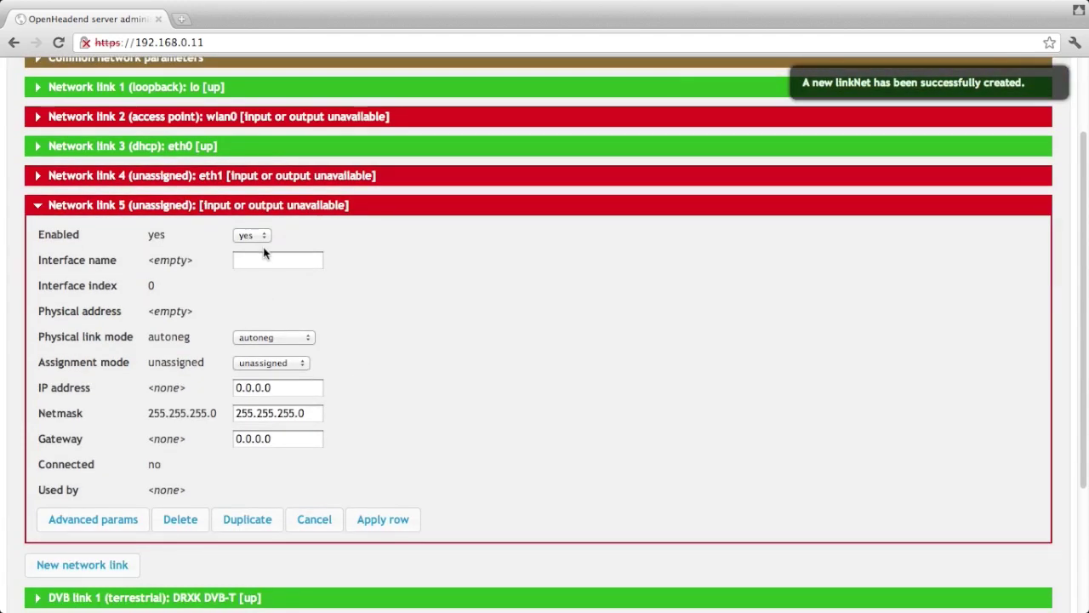
{"action": "left_click", "coordinate": [264, 258]}
{"action": "type", "text": "eth0"}
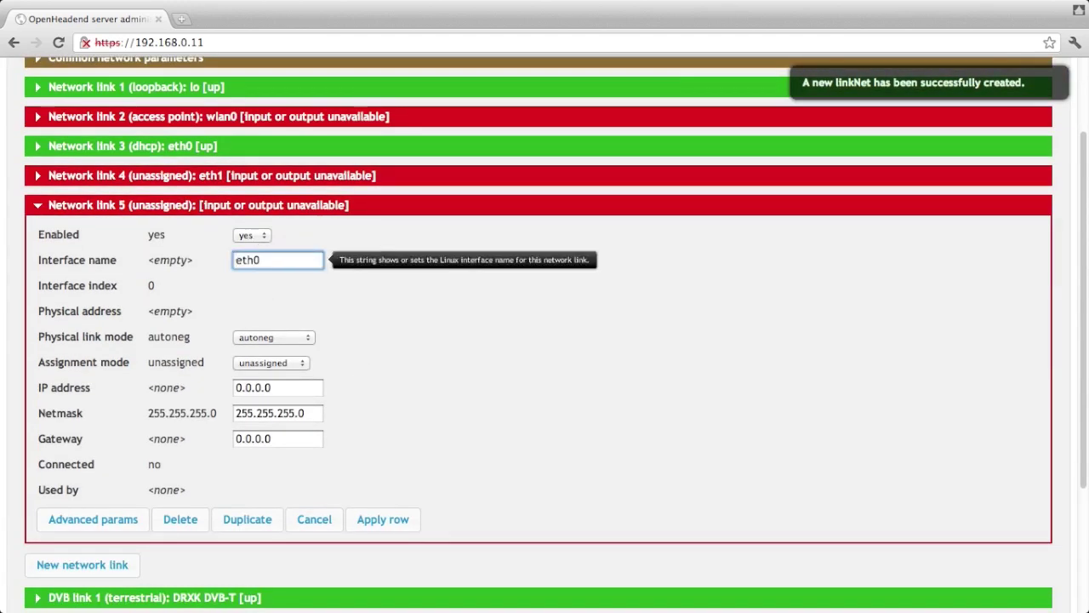
{"action": "type", "text": ".110"}
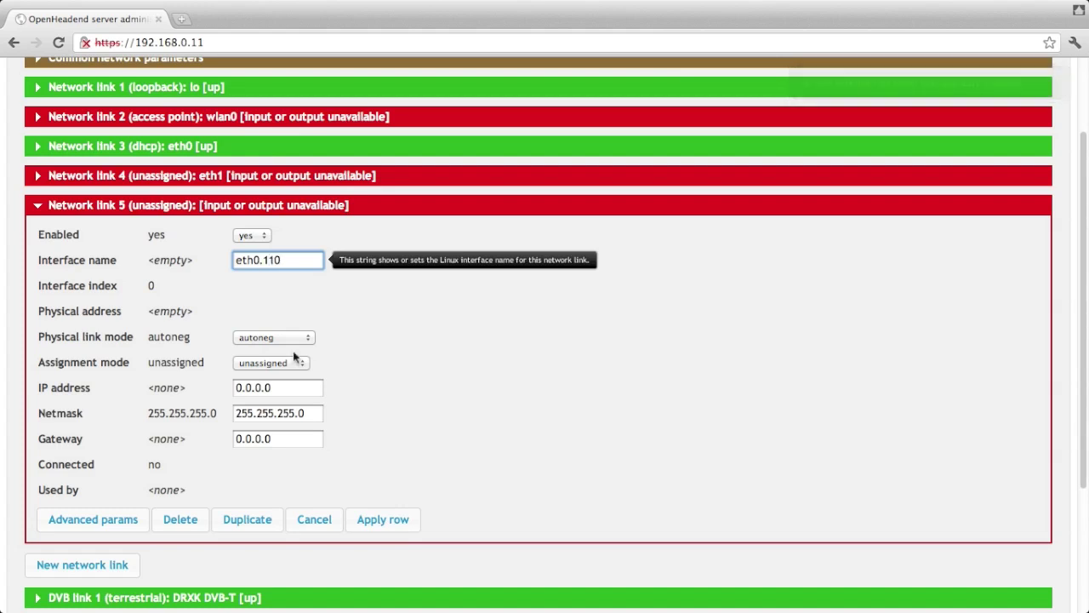
{"action": "left_click", "coordinate": [291, 364]}
{"action": "left_click", "coordinate": [288, 389]}
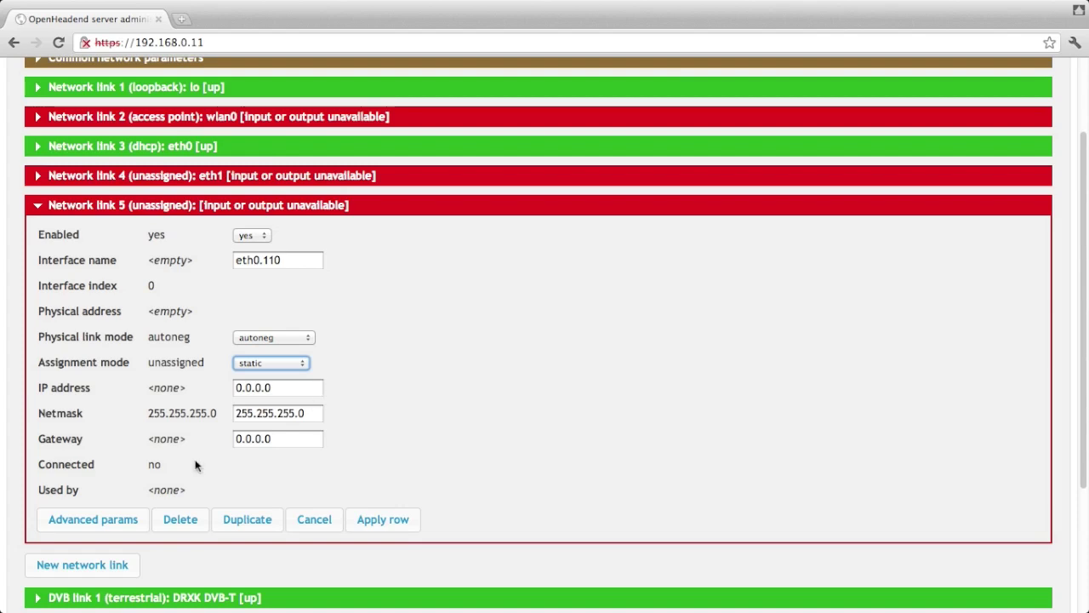
{"action": "left_click", "coordinate": [182, 519]}
{"action": "left_click", "coordinate": [545, 384]}
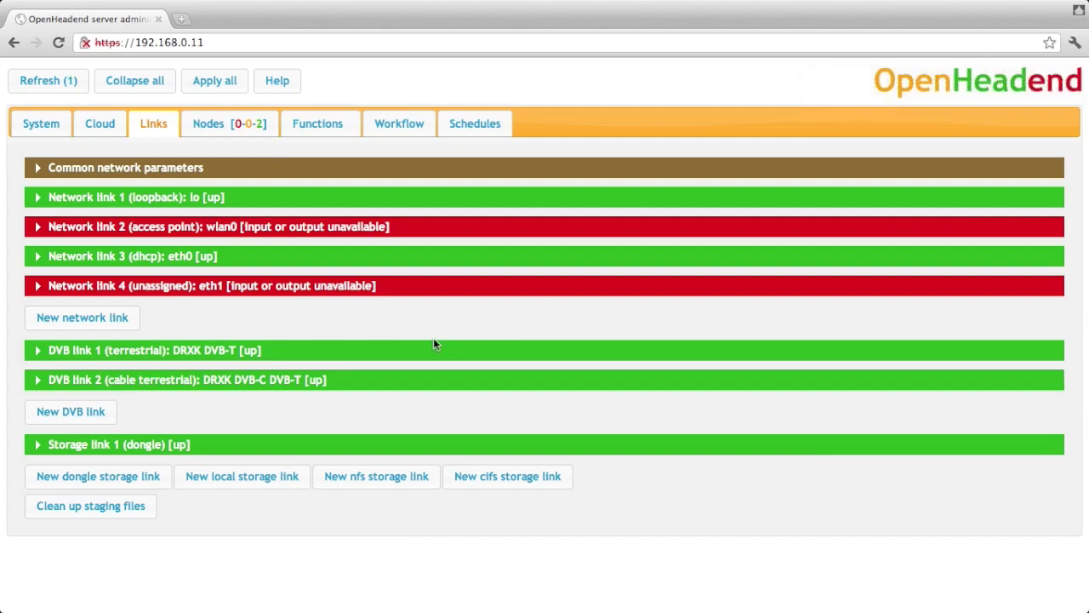
{"action": "left_click", "coordinate": [393, 351]}
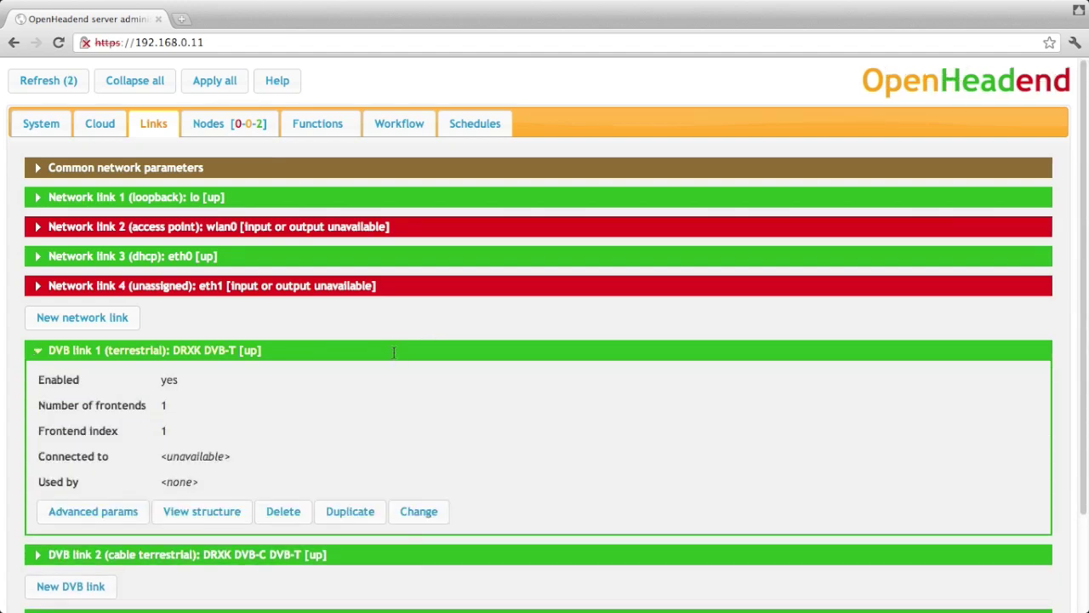
{"action": "left_click", "coordinate": [393, 352]}
{"action": "left_click", "coordinate": [321, 385]}
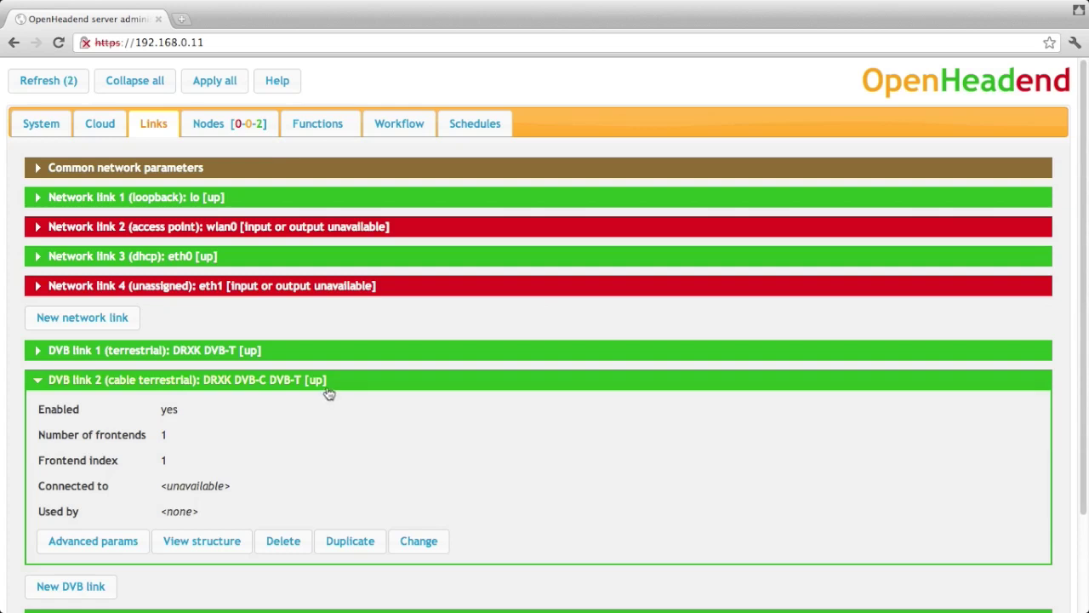
{"action": "left_click", "coordinate": [328, 390]}
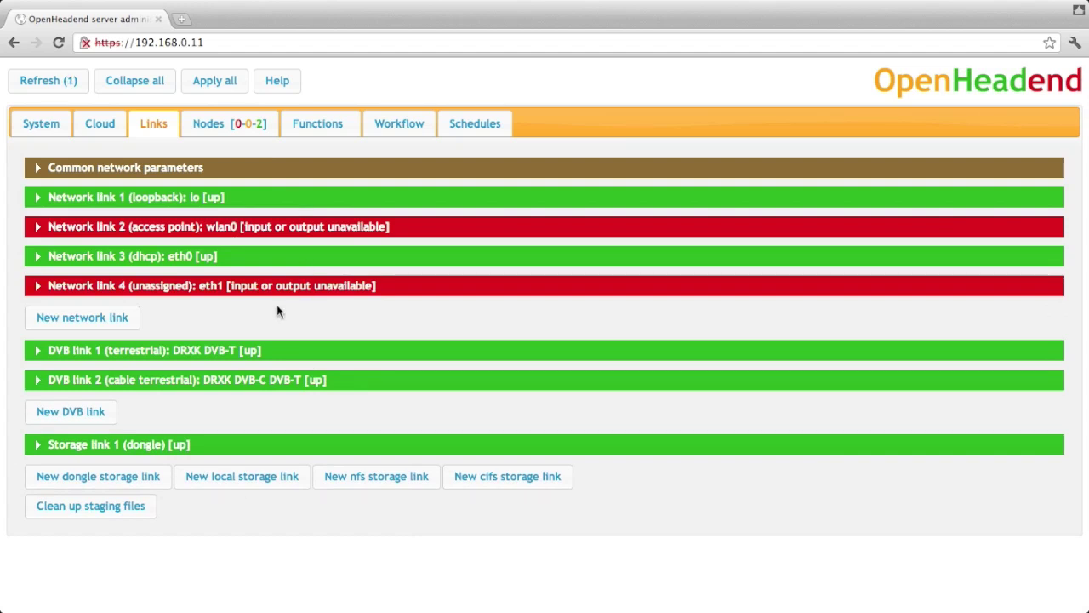
{"action": "left_click", "coordinate": [234, 121]}
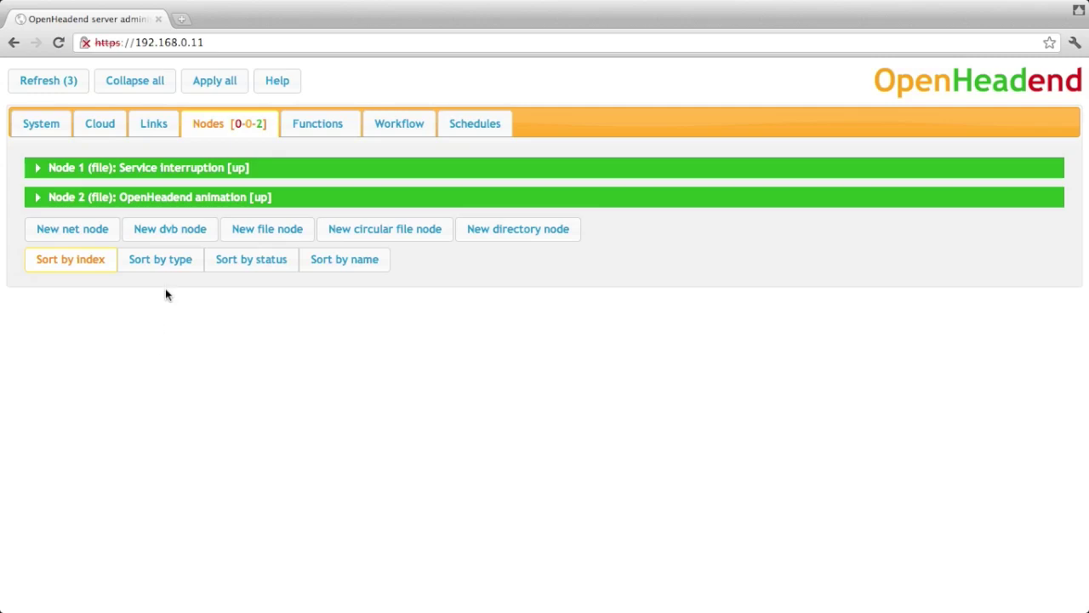
Step: Create a new DVB node from the Nodes list
{"action": "left_click", "coordinate": [171, 239]}
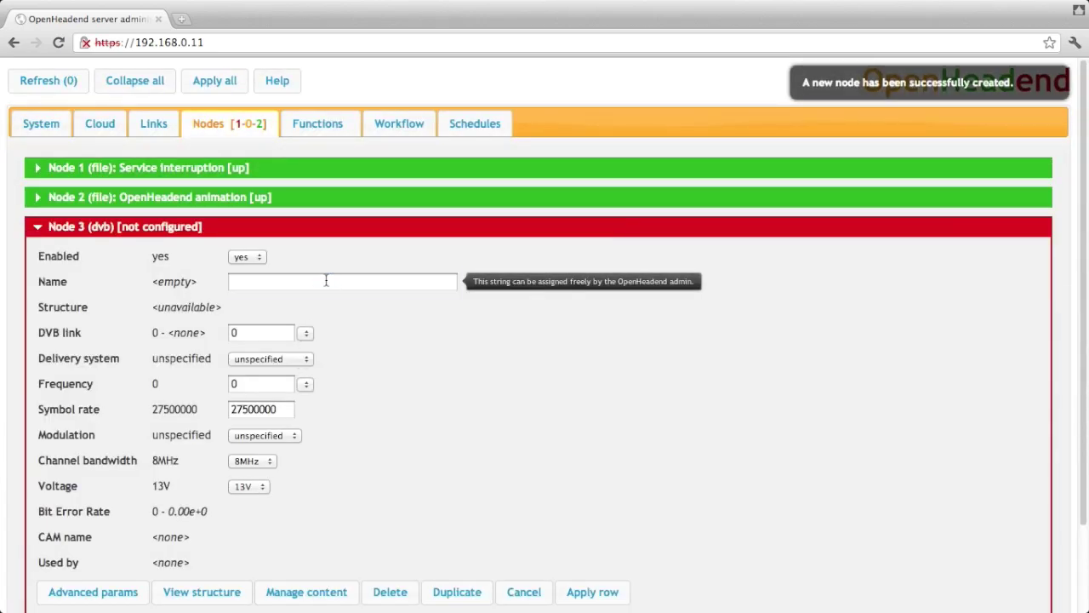
Step: Name the new node 'DTT 1' and bind it to DVB link 1 (terrestrial)
{"action": "left_click", "coordinate": [326, 281]}
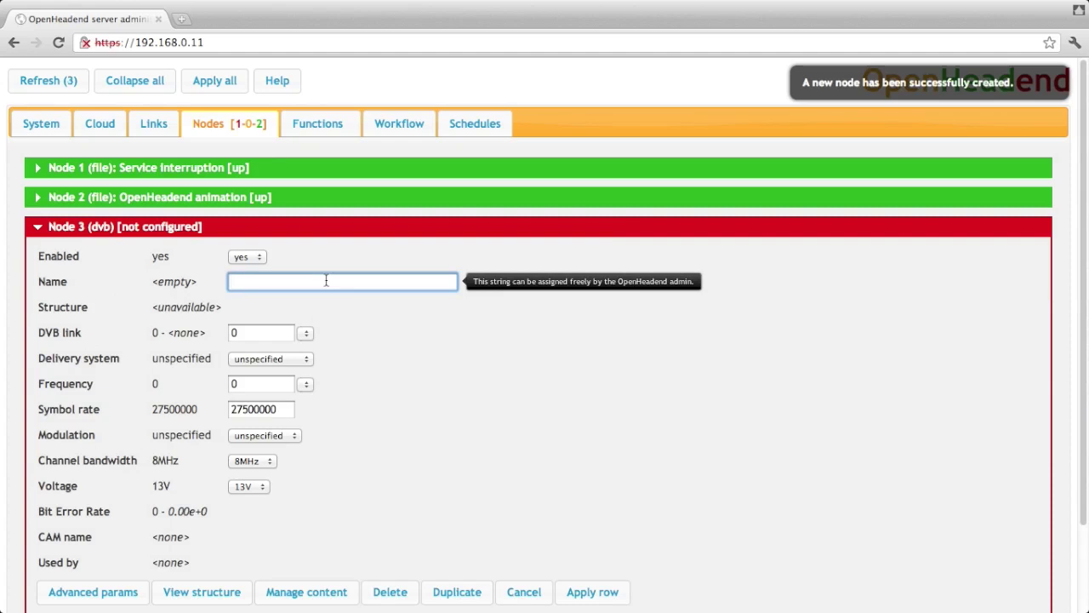
{"action": "type", "text": "DTT 1"}
{"action": "left_click", "coordinate": [308, 338]}
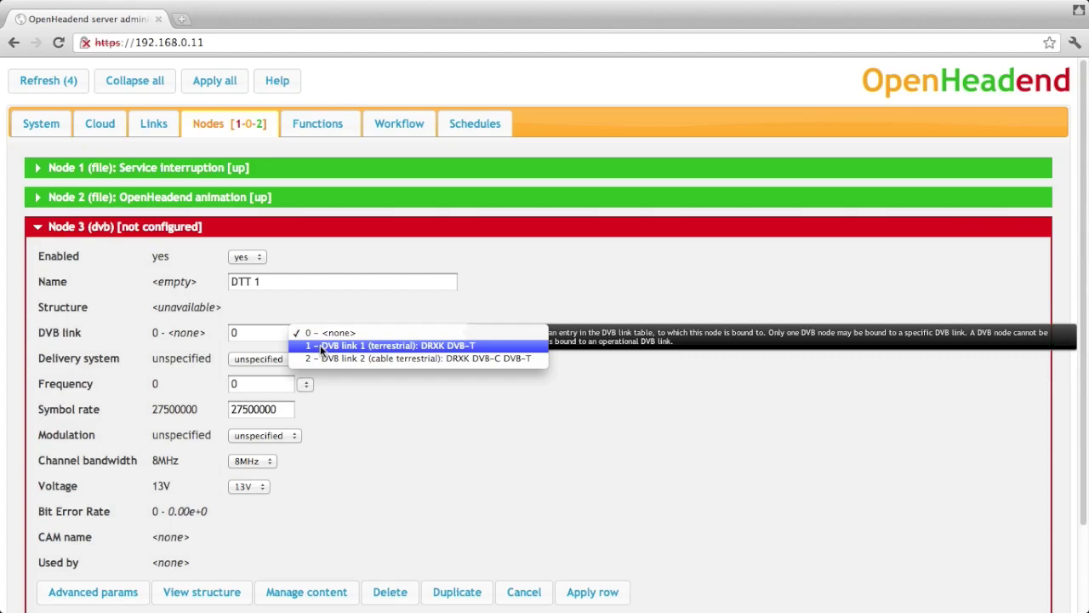
{"action": "left_click", "coordinate": [321, 347]}
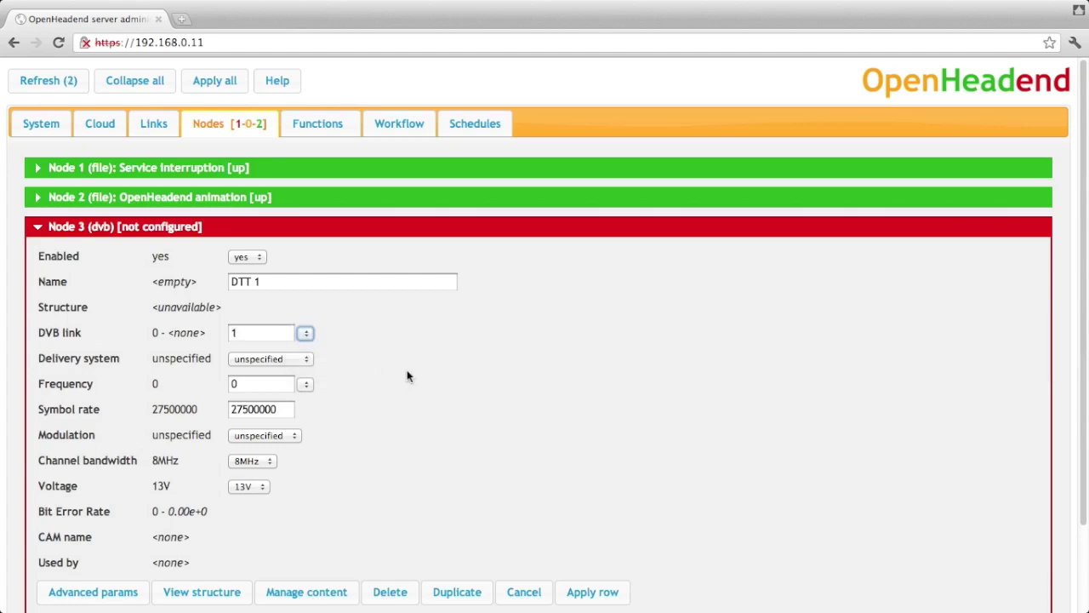
{"action": "scroll", "coordinate": [407, 376], "scroll_direction": "down", "scroll_amount": 1}
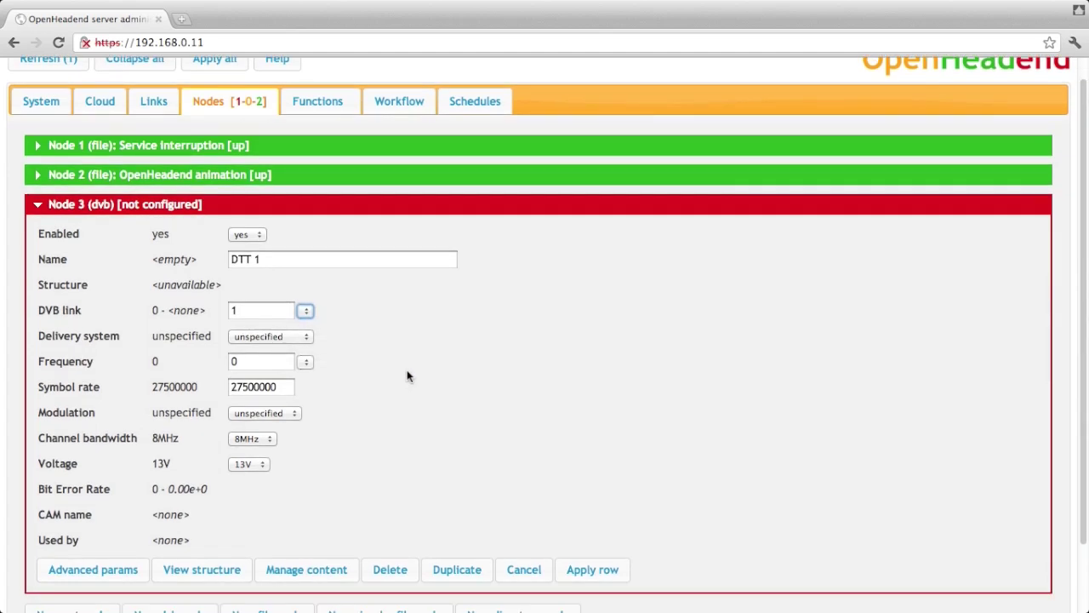
Step: Leave the UHF frequency unset, apply node 3's settings, and open its scan window
{"action": "left_click", "coordinate": [305, 363]}
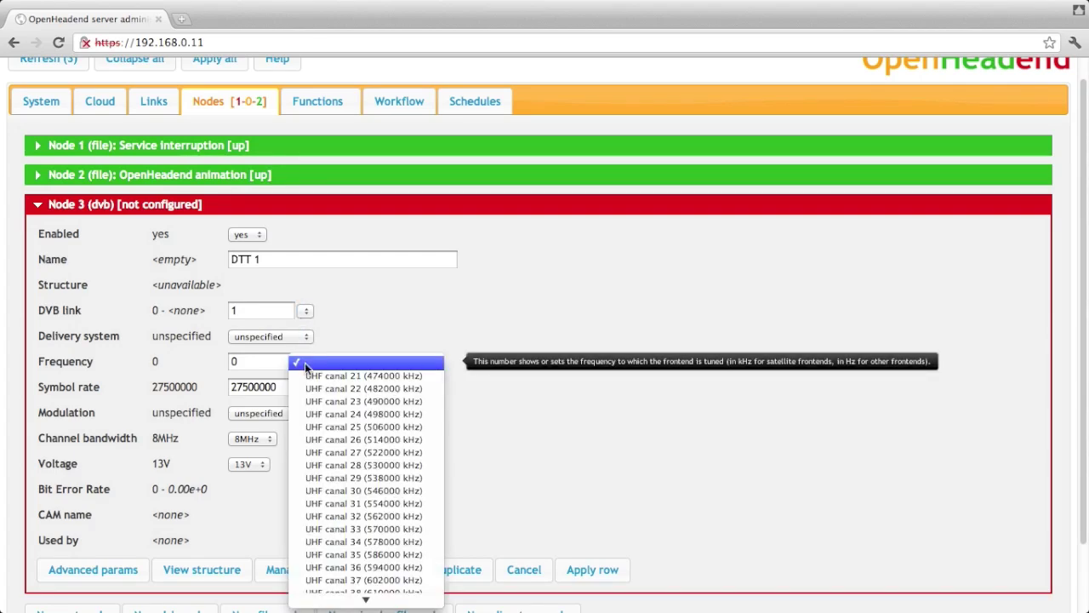
{"action": "scroll", "coordinate": [366, 468], "scroll_direction": "down", "scroll_amount": 5}
{"action": "left_click", "coordinate": [636, 472]}
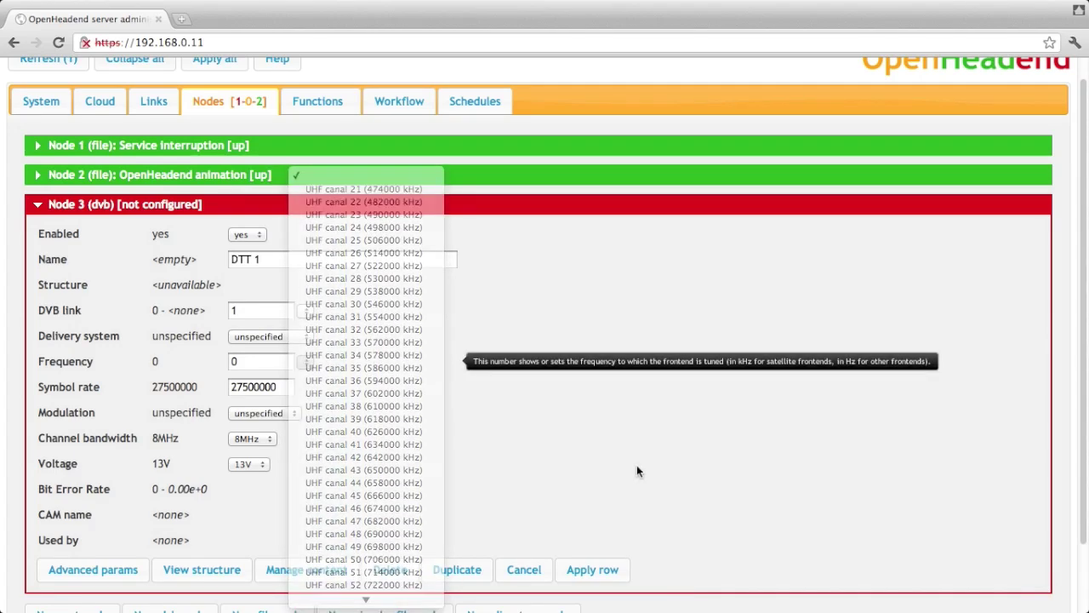
{"action": "left_click", "coordinate": [608, 572]}
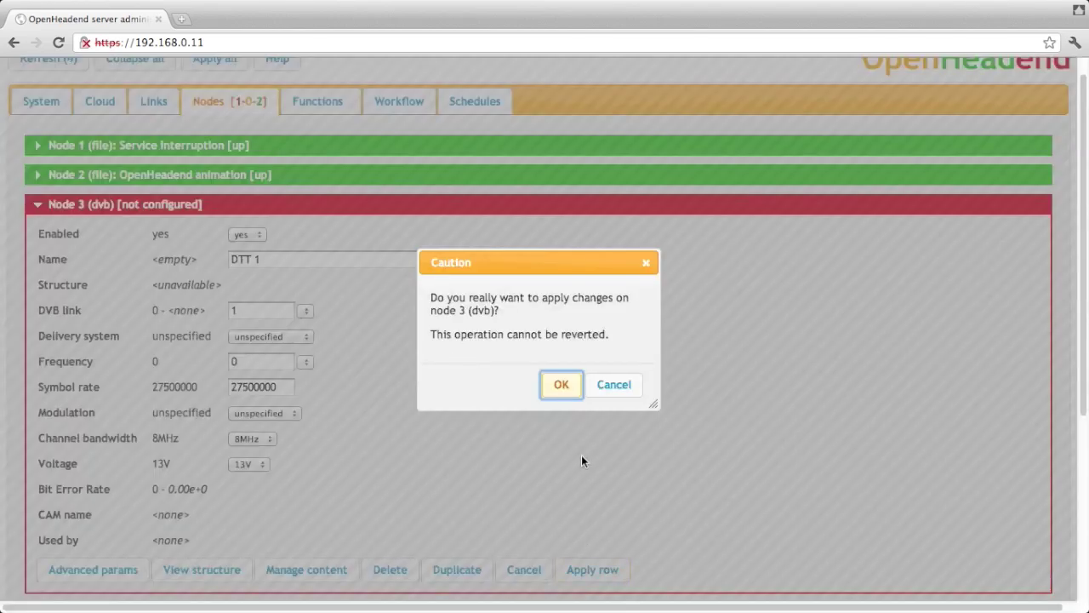
{"action": "left_click", "coordinate": [562, 386]}
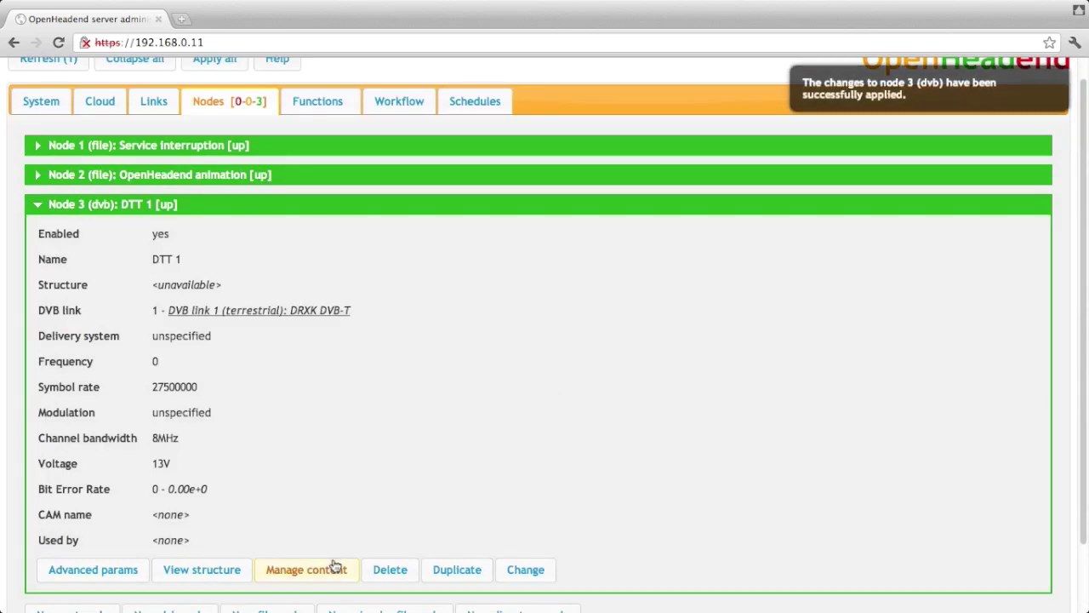
{"action": "left_click", "coordinate": [306, 569]}
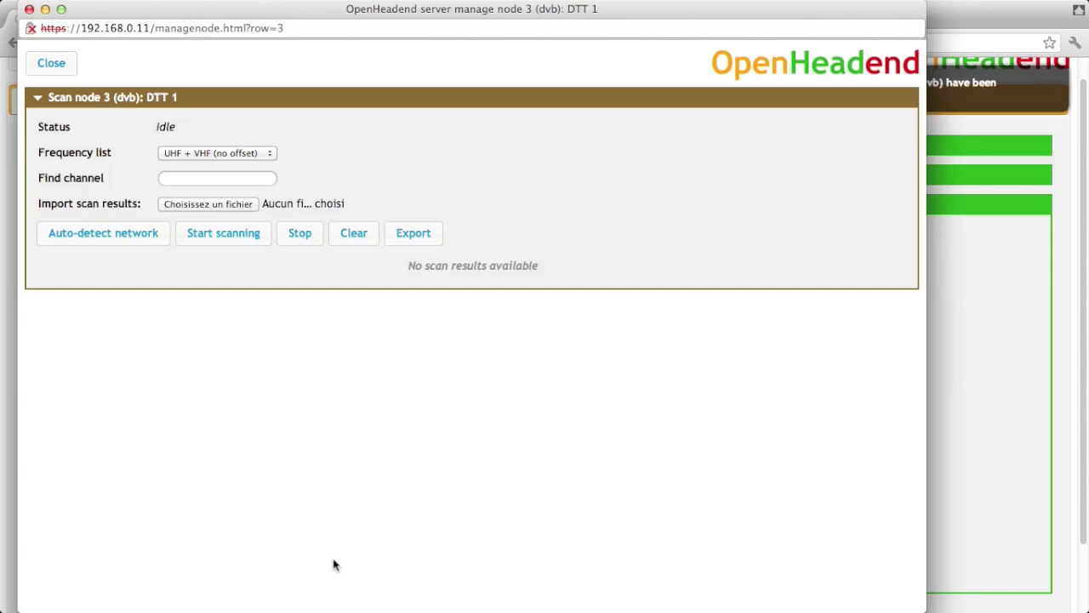
Step: Scan DTT 1 for multiplexes and expand the UHF canal 25 result
{"action": "left_click", "coordinate": [209, 235]}
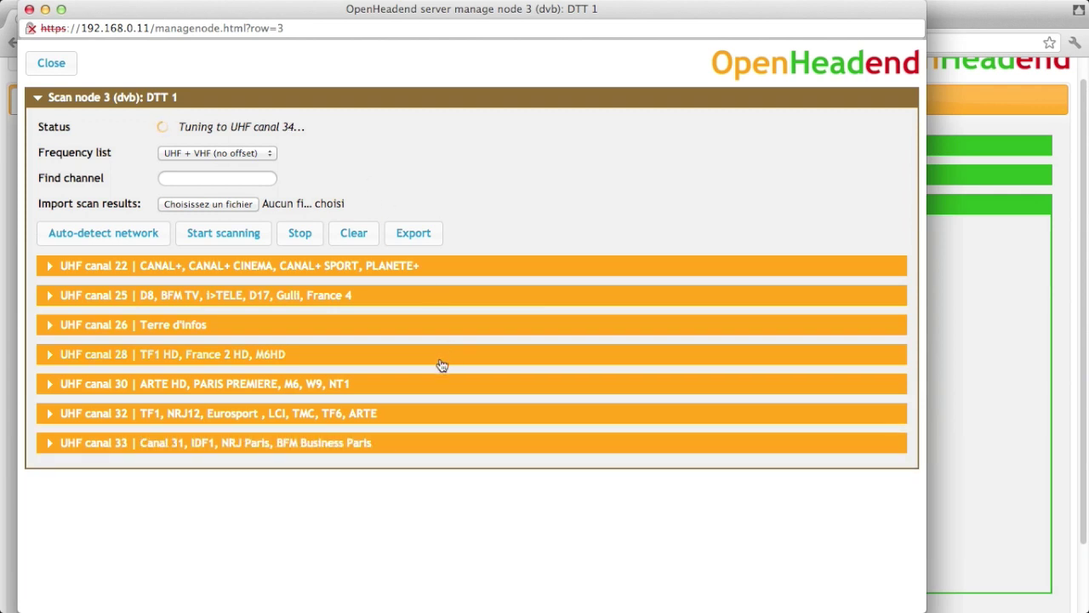
{"action": "left_click", "coordinate": [274, 298]}
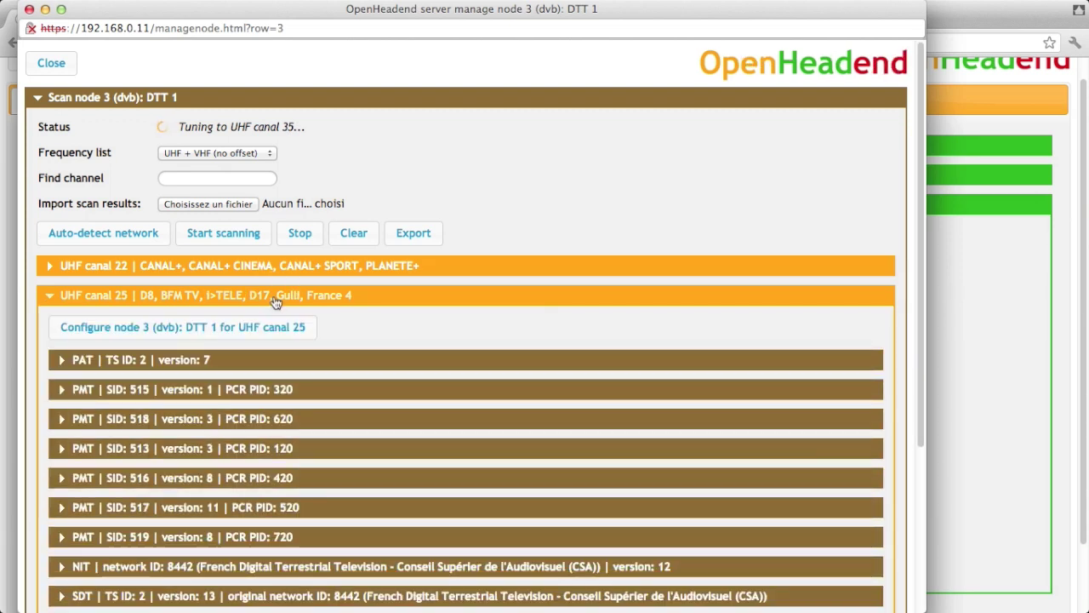
{"action": "scroll", "coordinate": [389, 323], "scroll_direction": "down", "scroll_amount": 3}
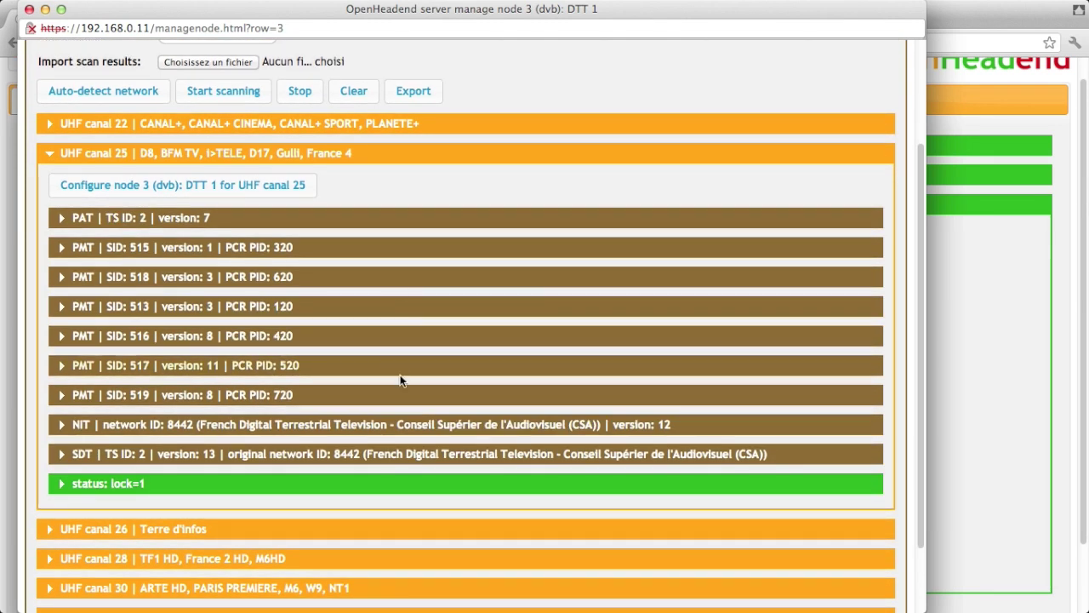
{"action": "left_click", "coordinate": [389, 462]}
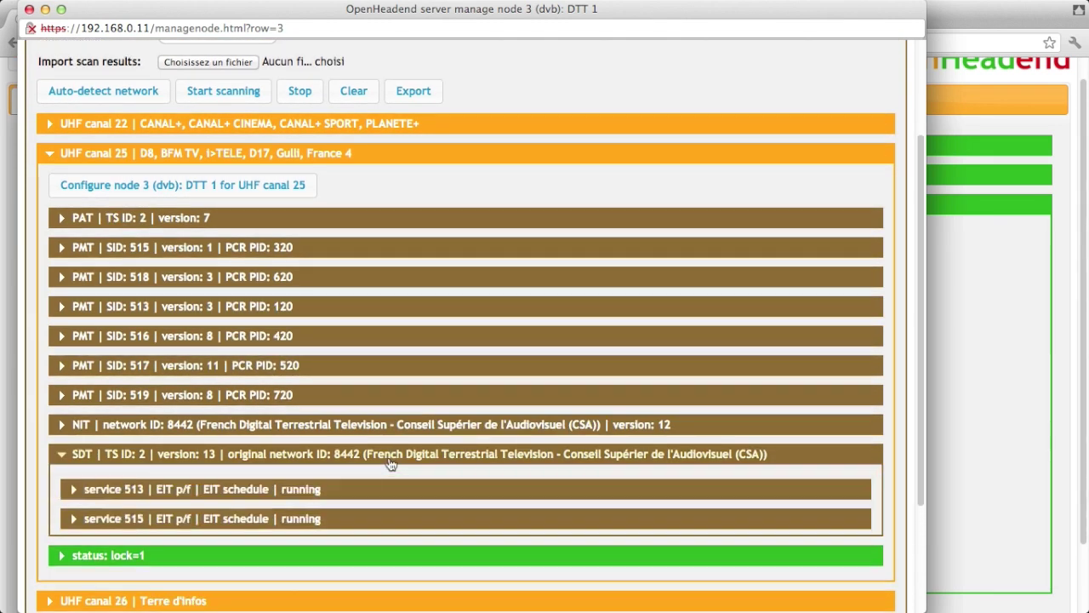
{"action": "scroll", "coordinate": [389, 462], "scroll_direction": "down", "scroll_amount": 5}
{"action": "left_click", "coordinate": [341, 364]}
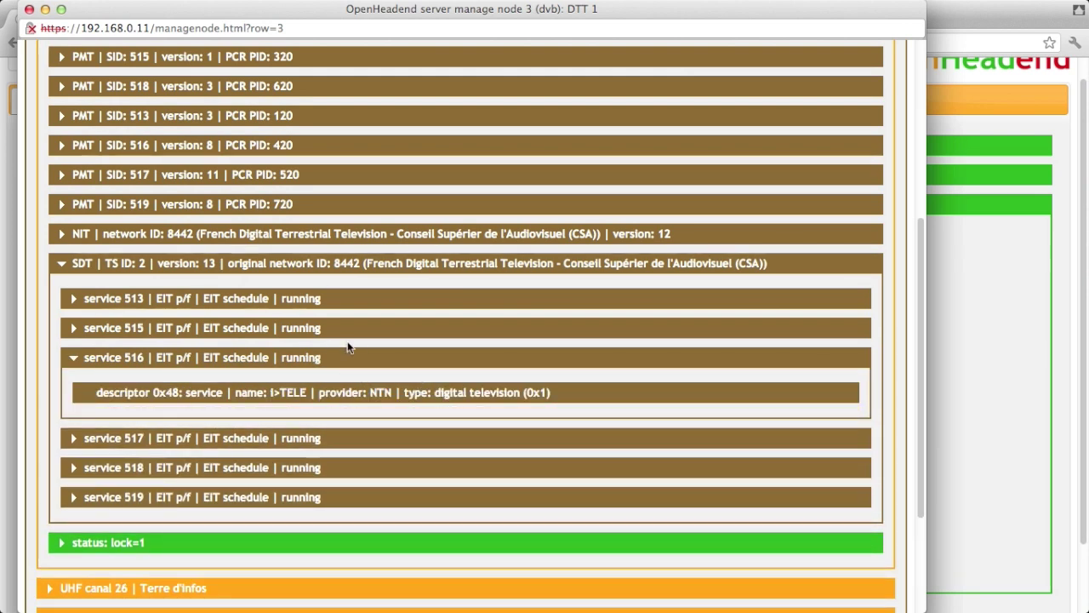
{"action": "left_click", "coordinate": [340, 270]}
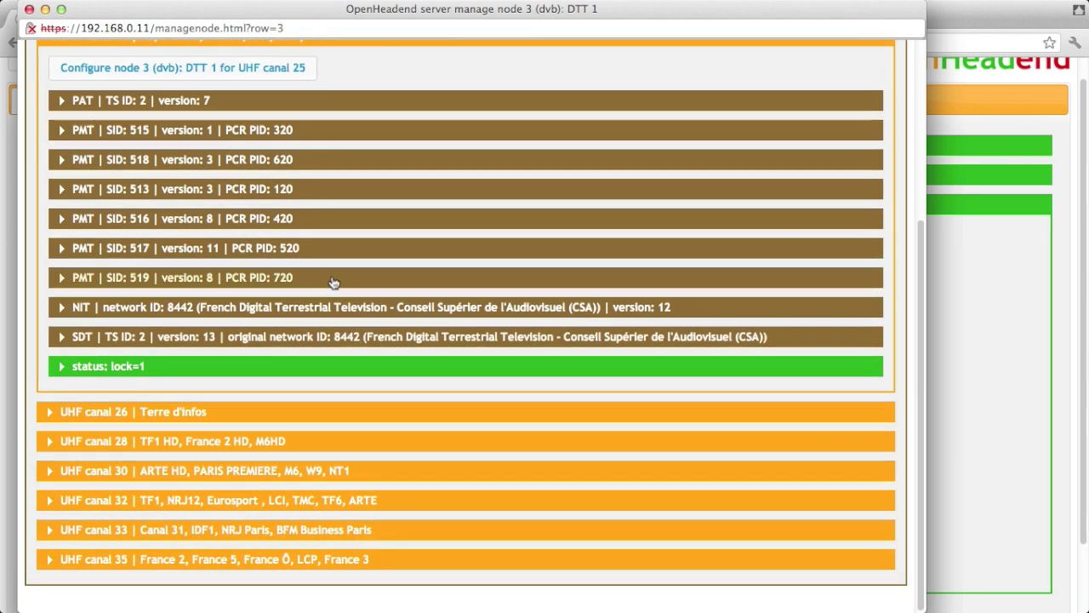
{"action": "left_click", "coordinate": [337, 303]}
{"action": "scroll", "coordinate": [327, 305], "scroll_direction": "down", "scroll_amount": 3}
{"action": "scroll", "coordinate": [327, 305], "scroll_direction": "down", "scroll_amount": 4}
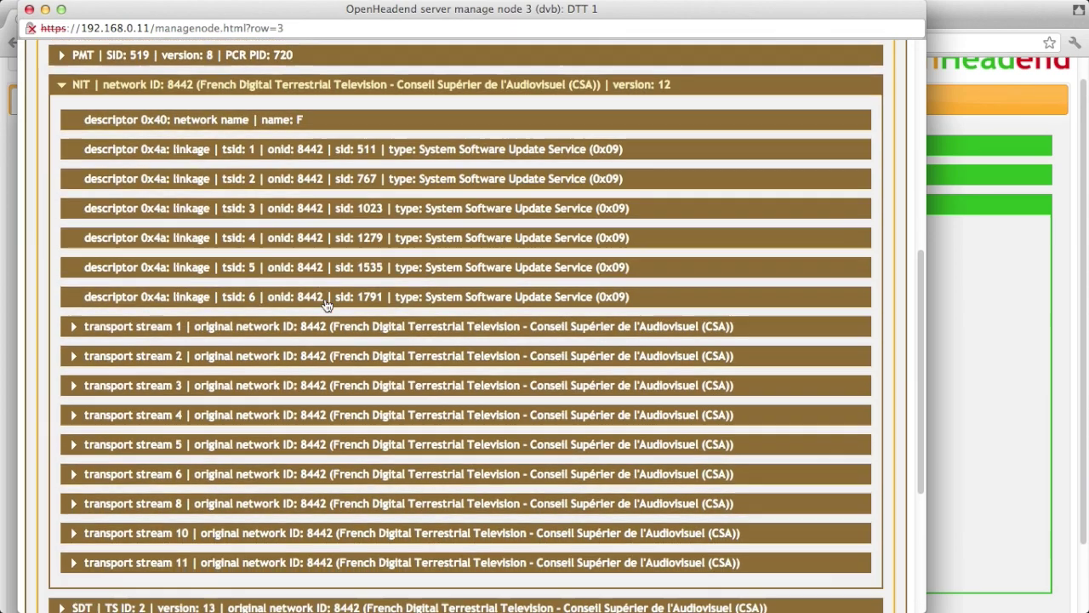
{"action": "left_click", "coordinate": [314, 324]}
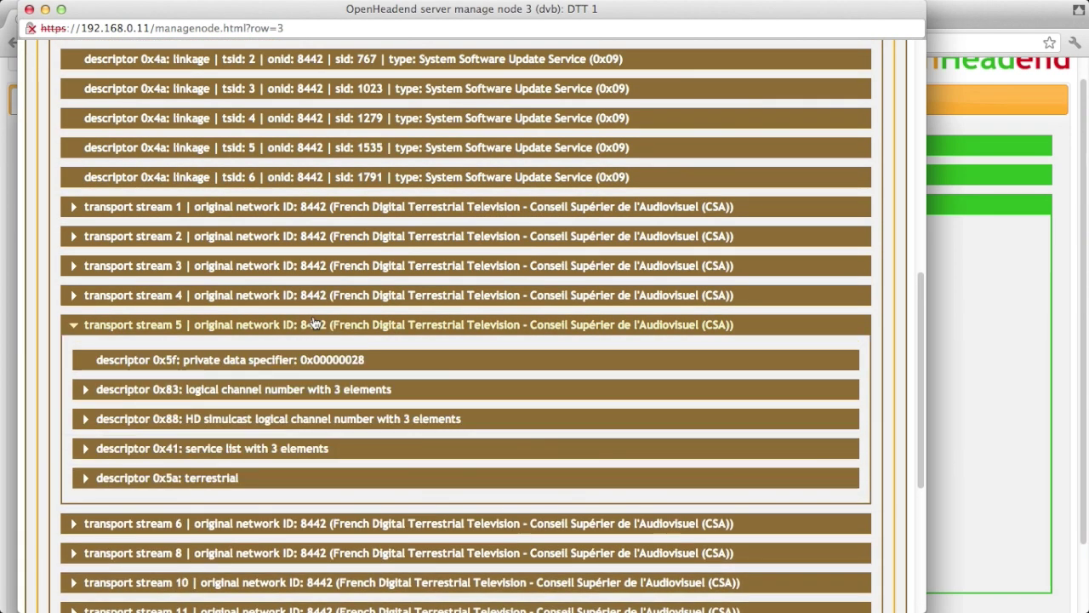
{"action": "left_click", "coordinate": [315, 324]}
{"action": "scroll", "coordinate": [315, 324], "scroll_direction": "up", "scroll_amount": 7}
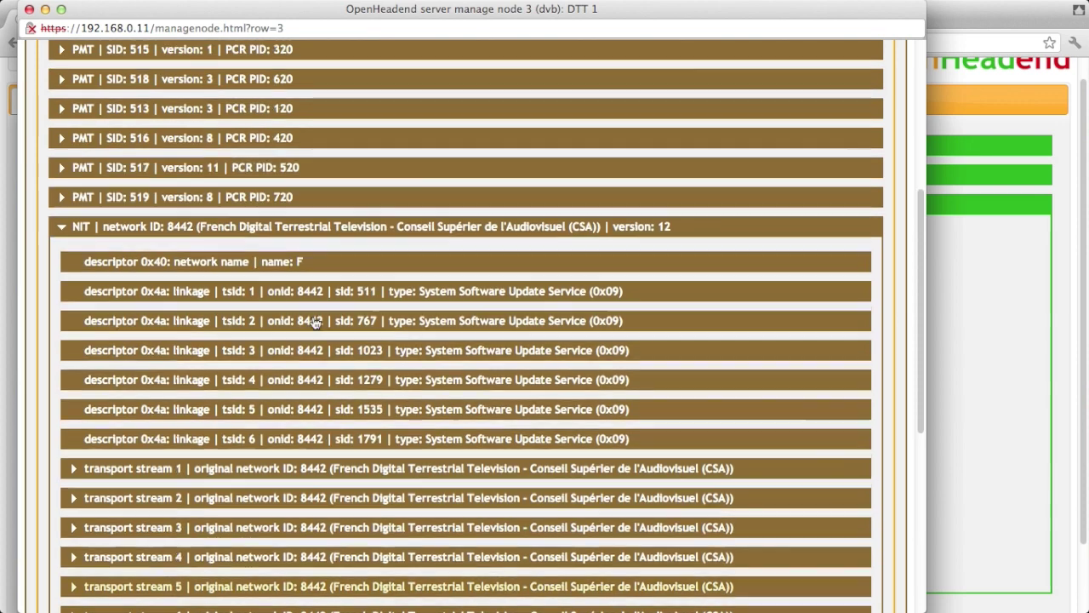
{"action": "left_click", "coordinate": [255, 322]}
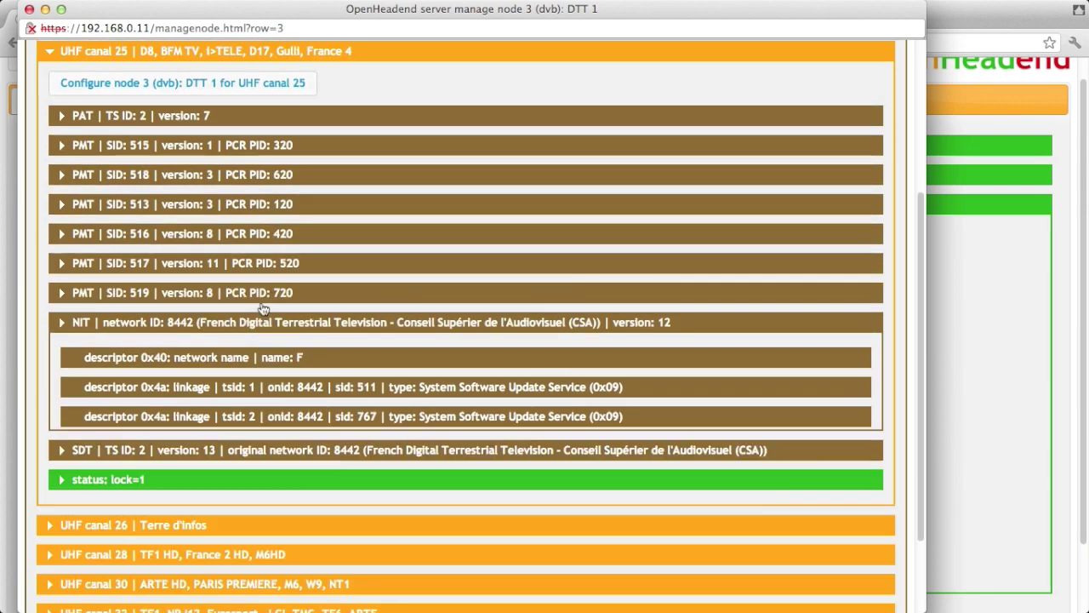
{"action": "scroll", "coordinate": [264, 289], "scroll_direction": "up", "scroll_amount": 3}
{"action": "left_click", "coordinate": [292, 295]}
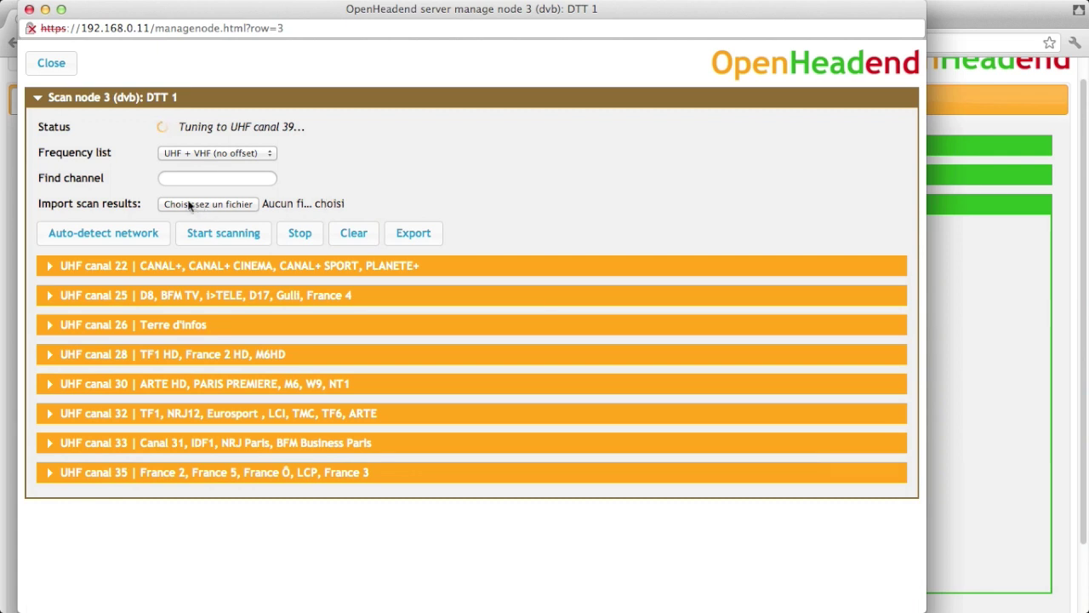
Step: Filter the scan results for NRJ and expand the UHF canal 32 multiplex carrying NRJ12
{"action": "left_click", "coordinate": [204, 177]}
{"action": "type", "text": "NRJ"}
{"action": "key", "text": "Return"}
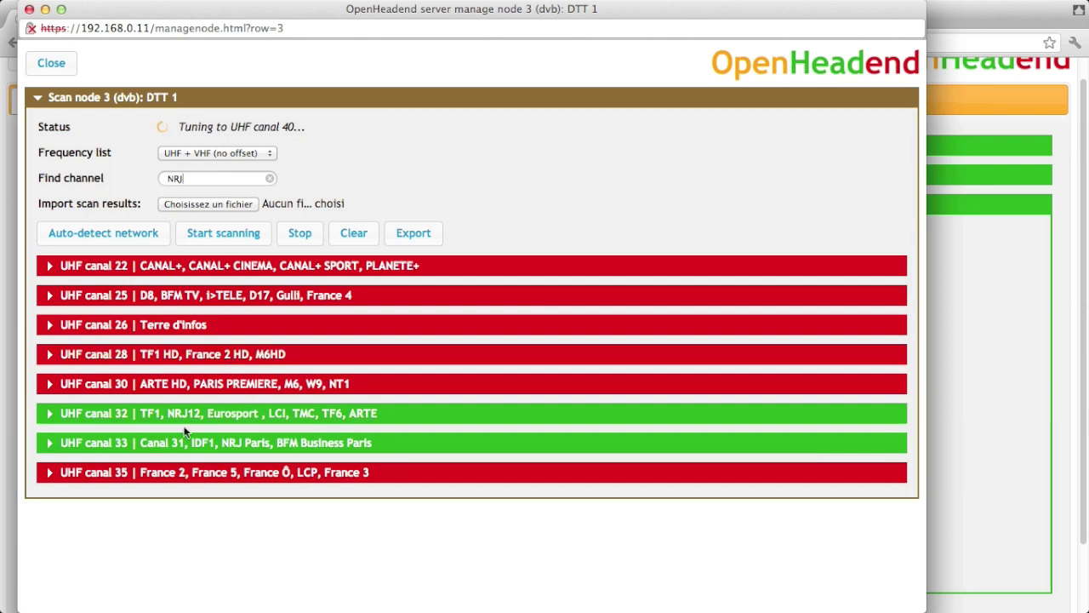
{"action": "left_click", "coordinate": [313, 422]}
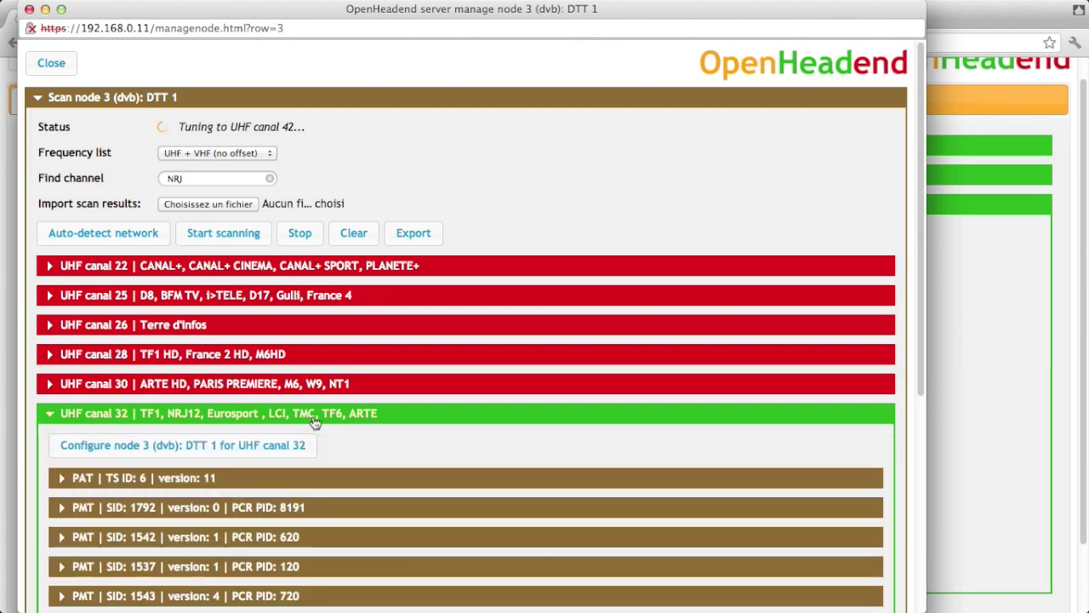
{"action": "scroll", "coordinate": [437, 445], "scroll_direction": "down", "scroll_amount": 3}
{"action": "scroll", "coordinate": [435, 441], "scroll_direction": "down", "scroll_amount": 2}
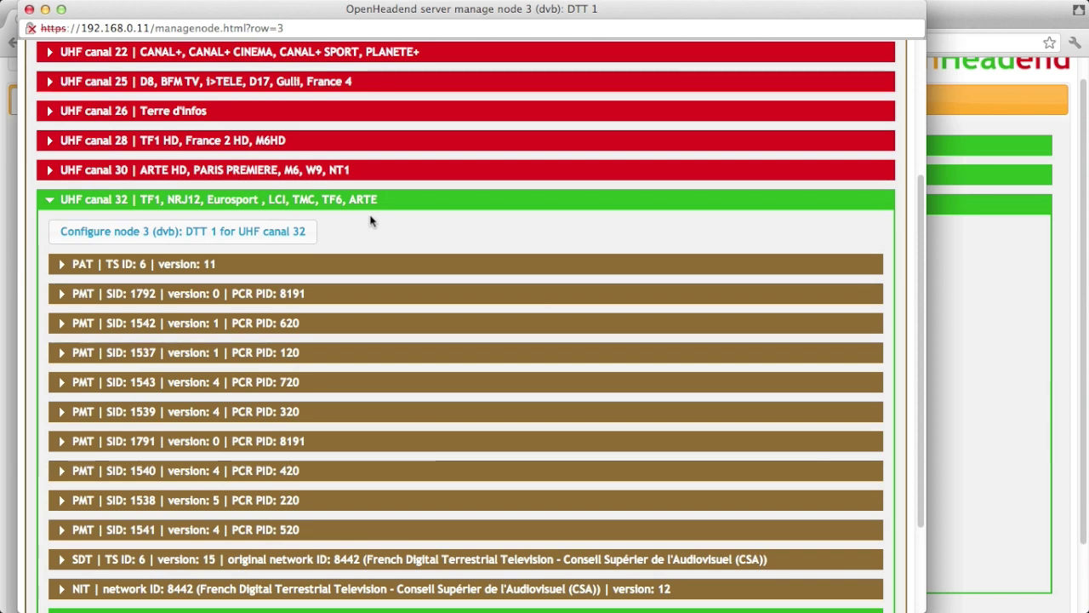
Step: Apply the UHF canal 32 parameters to node 3, check its 562000000 frequency, and collapse it
{"action": "left_click", "coordinate": [288, 233]}
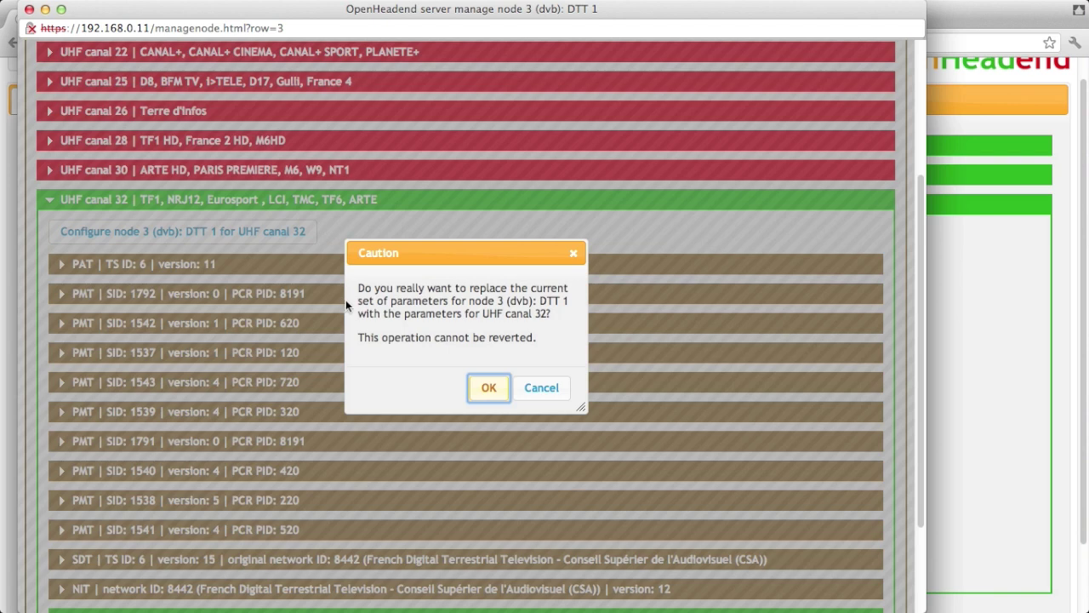
{"action": "left_click", "coordinate": [489, 388]}
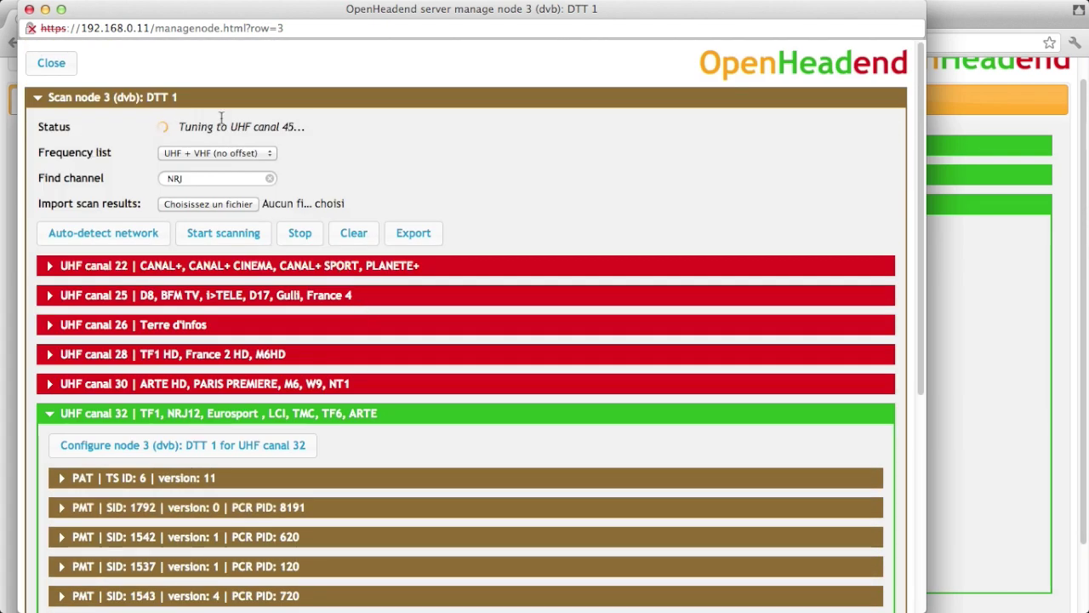
{"action": "left_click", "coordinate": [51, 63]}
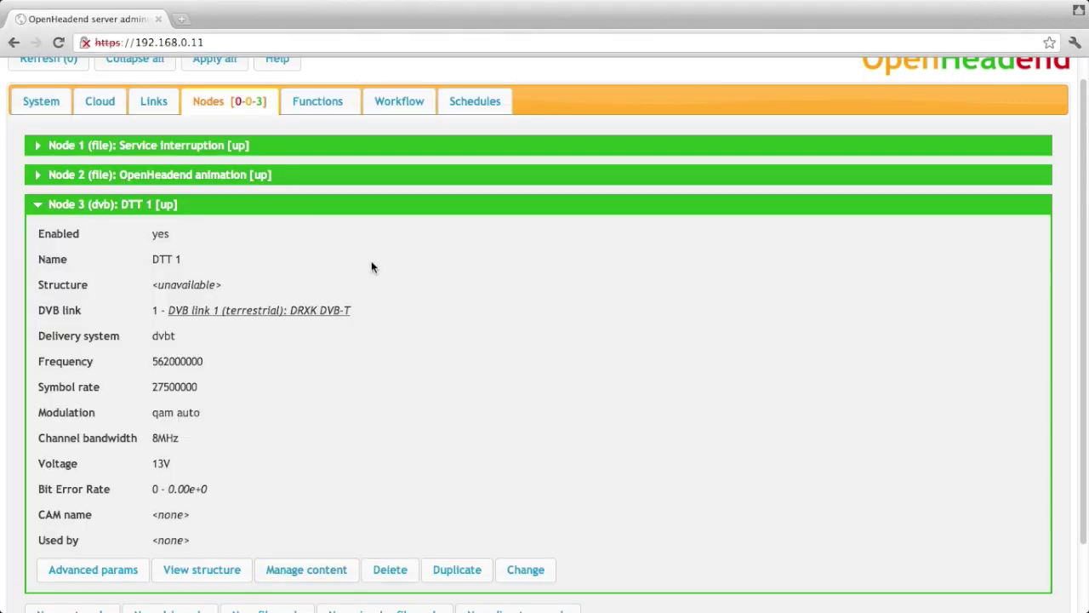
{"action": "mouse_move", "coordinate": [151, 361]}
{"action": "double_click", "coordinate": [160, 364]}
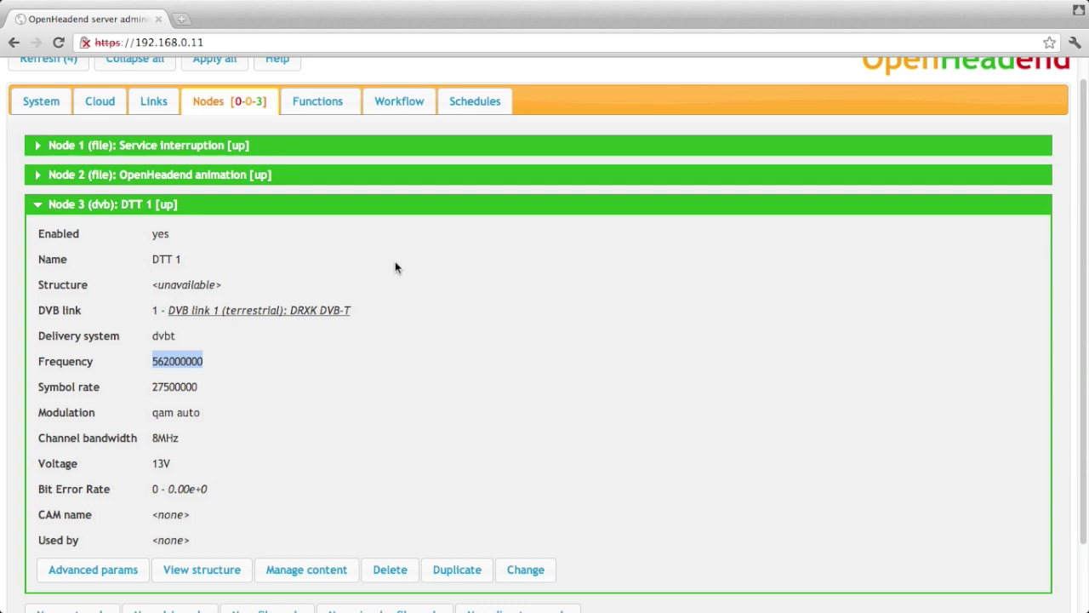
{"action": "left_click", "coordinate": [401, 212]}
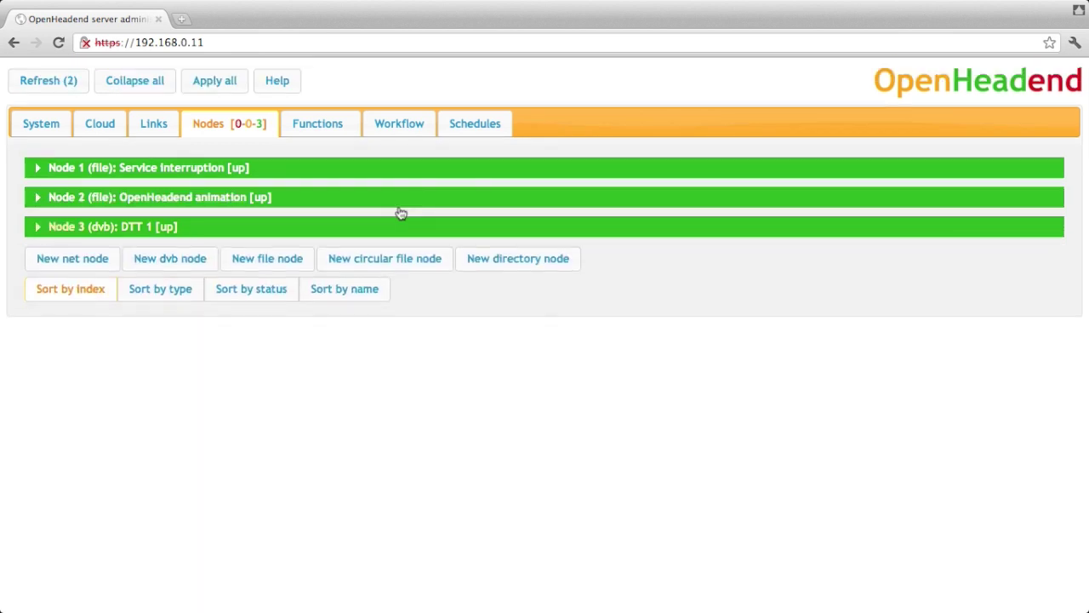
Step: Create a new demux function with Node 3 (dvb) DTT 1 as input, and apply it
{"action": "left_click", "coordinate": [337, 134]}
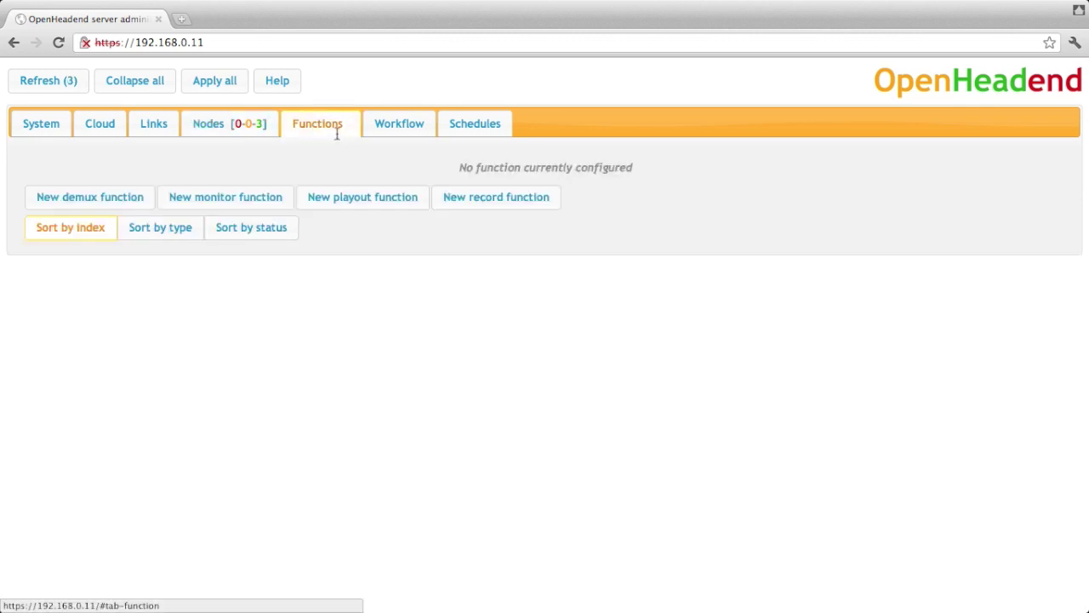
{"action": "left_click", "coordinate": [125, 198]}
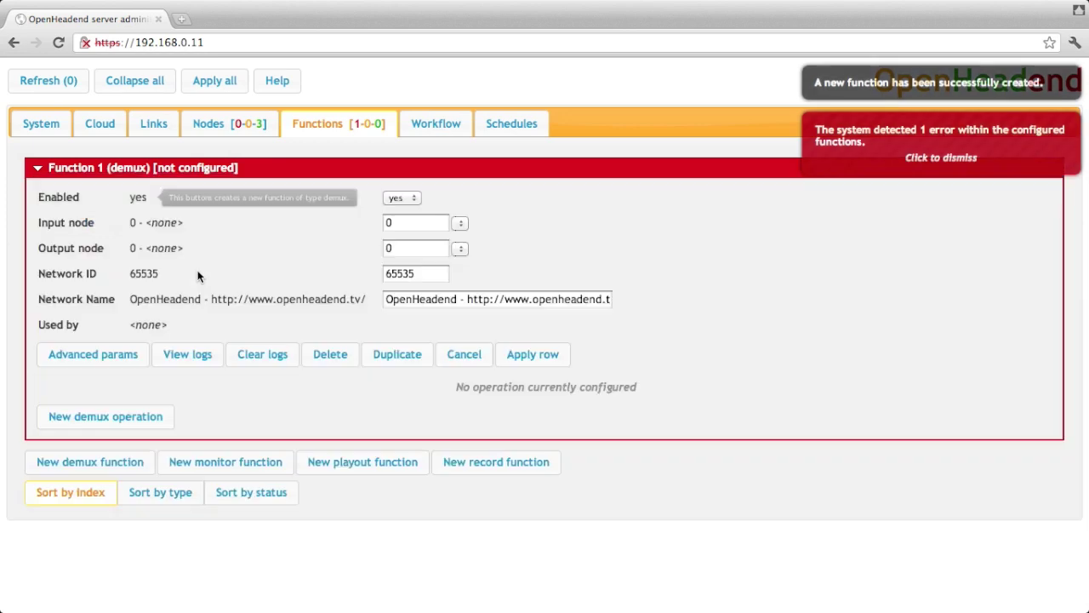
{"action": "left_click", "coordinate": [459, 224]}
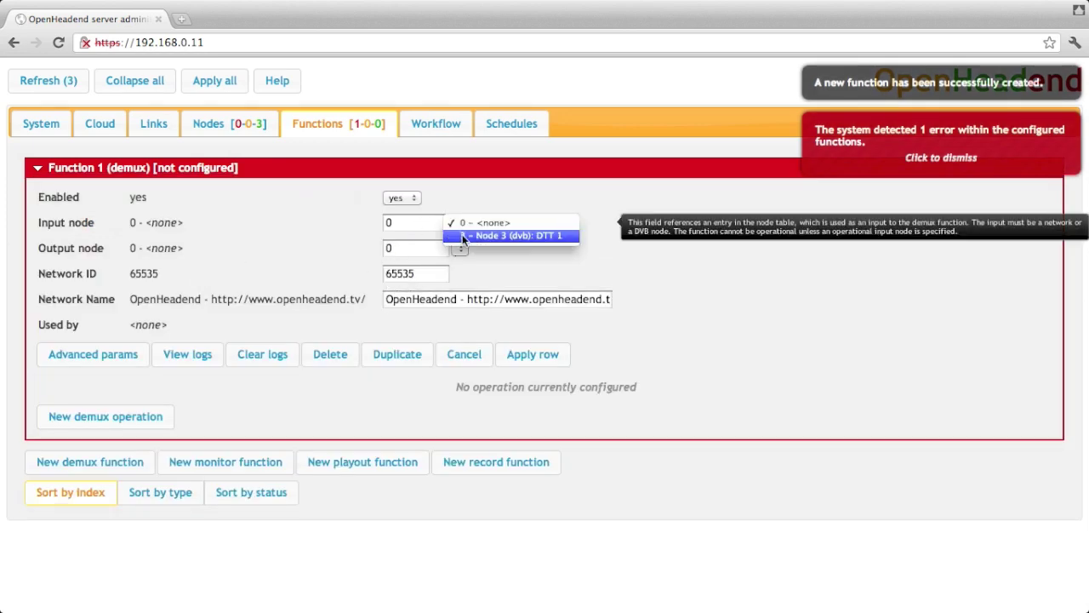
{"action": "left_click", "coordinate": [462, 235]}
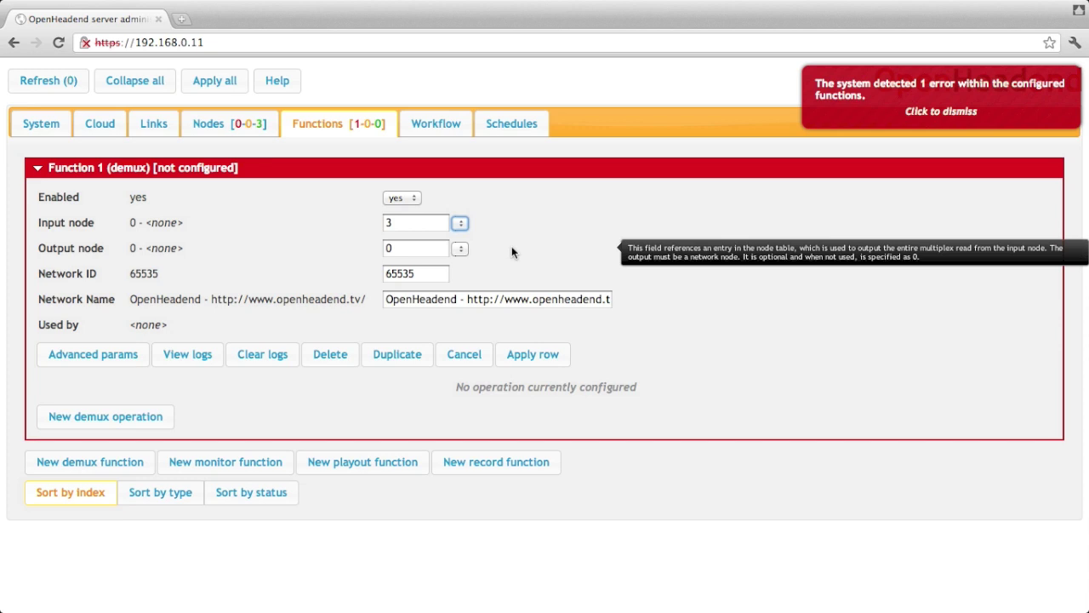
{"action": "left_click", "coordinate": [535, 352]}
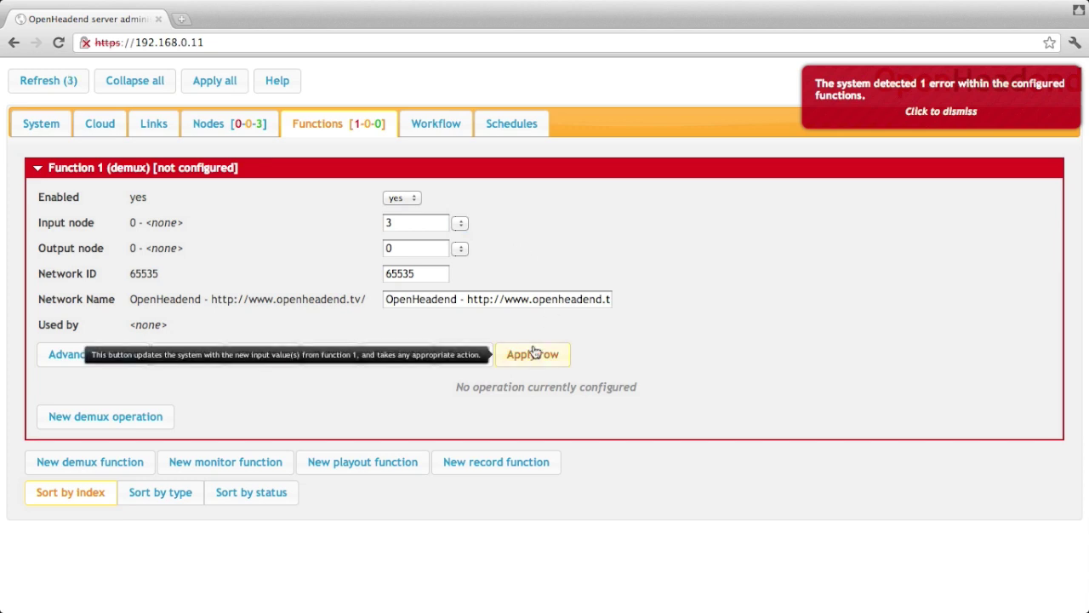
{"action": "left_click", "coordinate": [534, 352]}
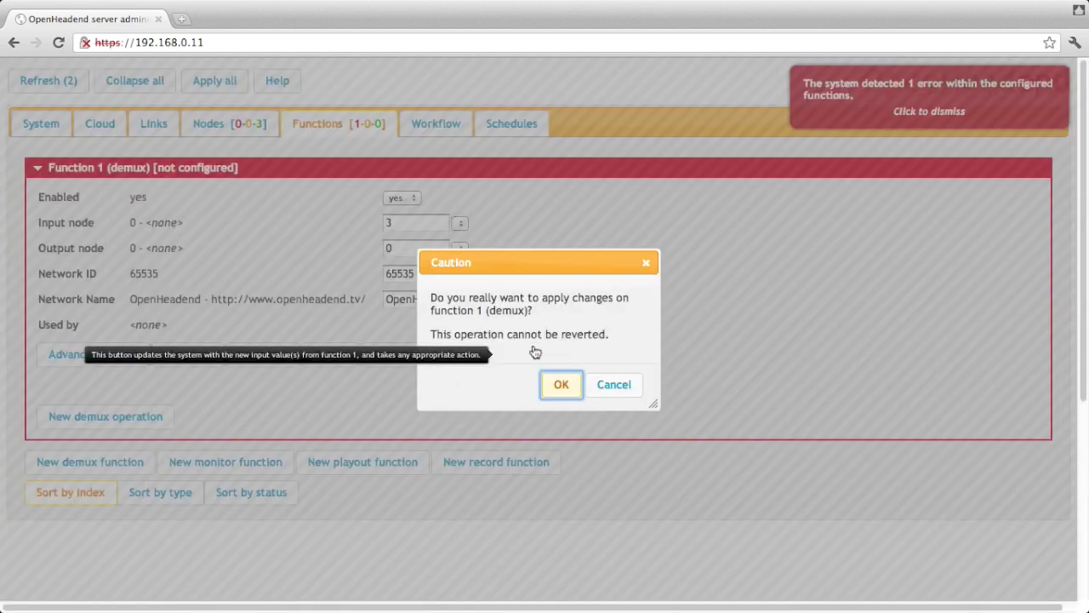
{"action": "left_click", "coordinate": [563, 384]}
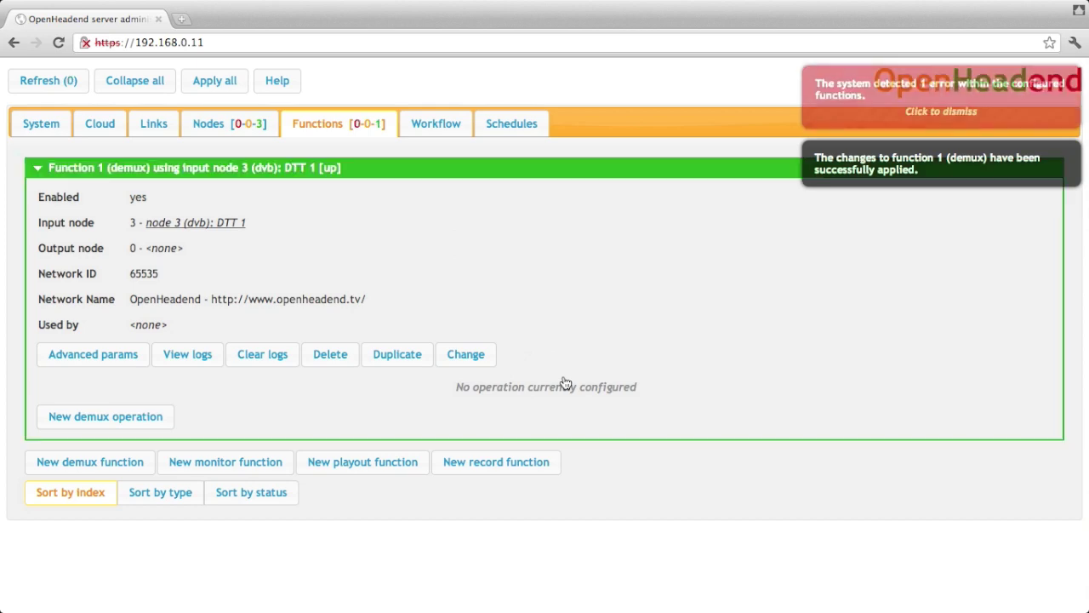
Step: Open function 1's log and inspect the PMT for service 1543 and ES PIDs 740 and 733
{"action": "left_click", "coordinate": [187, 354]}
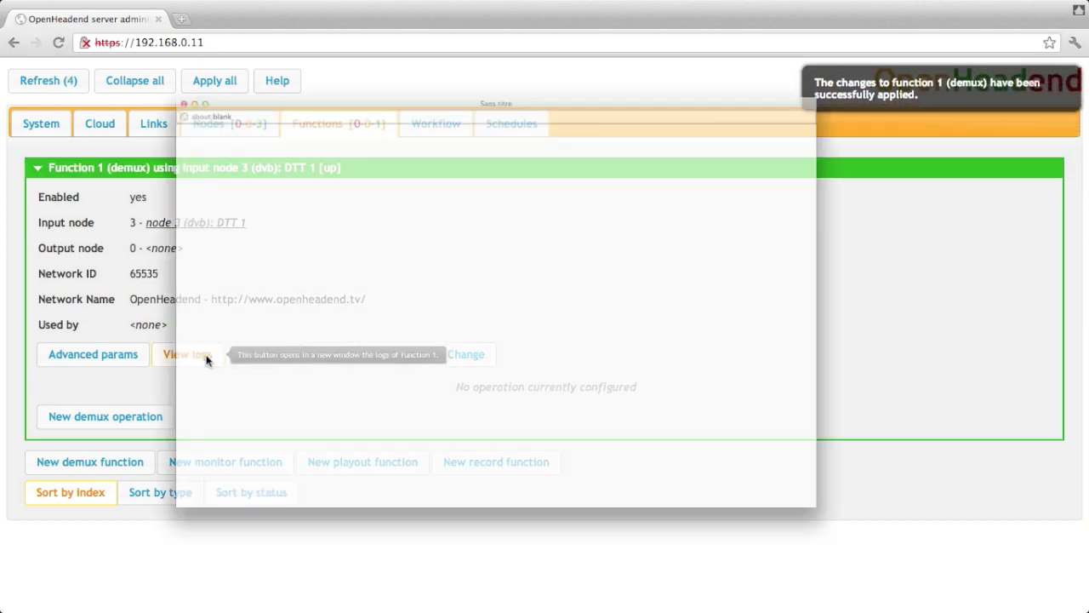
{"action": "scroll", "coordinate": [207, 360], "scroll_direction": "down", "scroll_amount": 2}
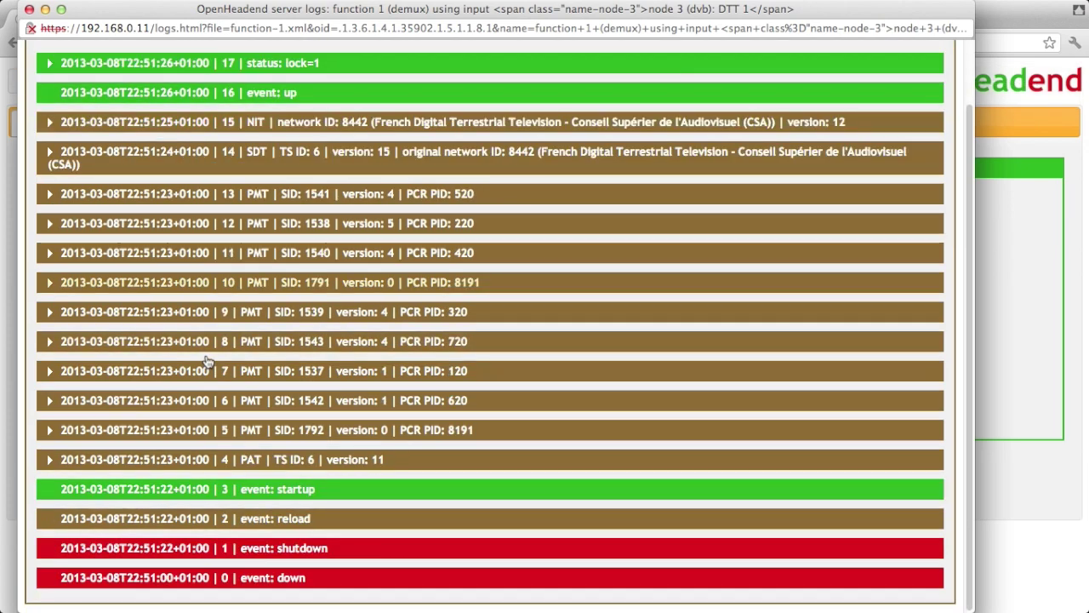
{"action": "scroll", "coordinate": [266, 483], "scroll_direction": "up", "scroll_amount": 3}
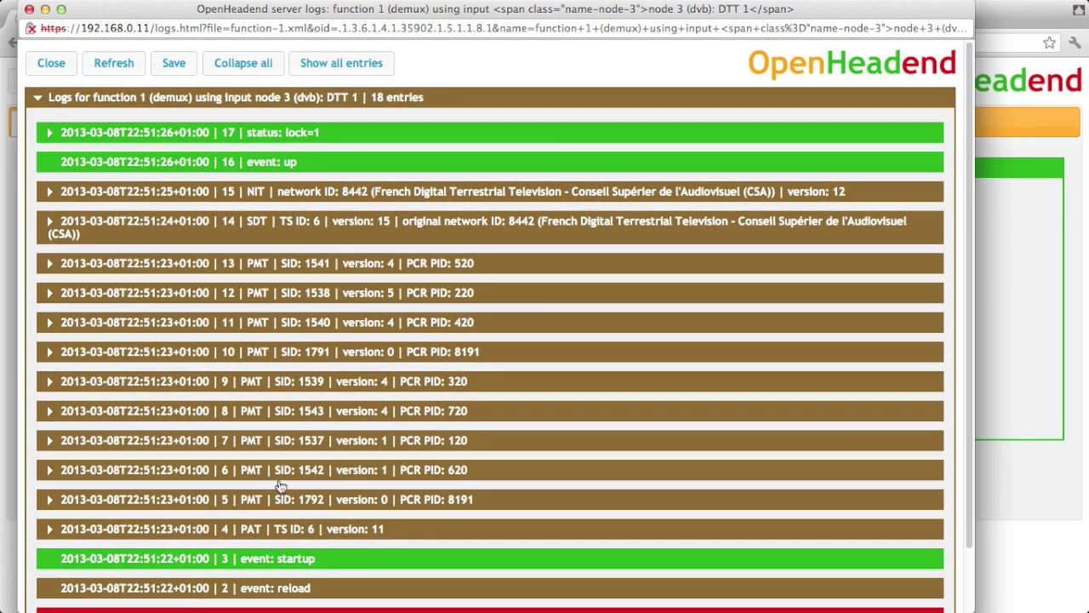
{"action": "left_click", "coordinate": [382, 414]}
{"action": "scroll", "coordinate": [382, 414], "scroll_direction": "down", "scroll_amount": 3}
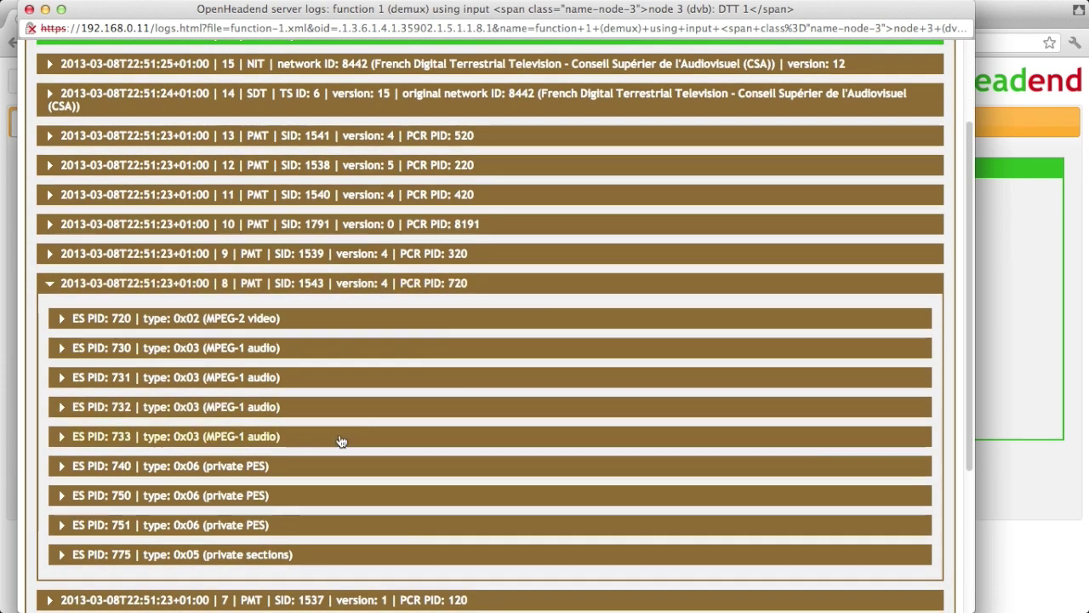
{"action": "left_click", "coordinate": [293, 465]}
{"action": "left_click", "coordinate": [293, 464]}
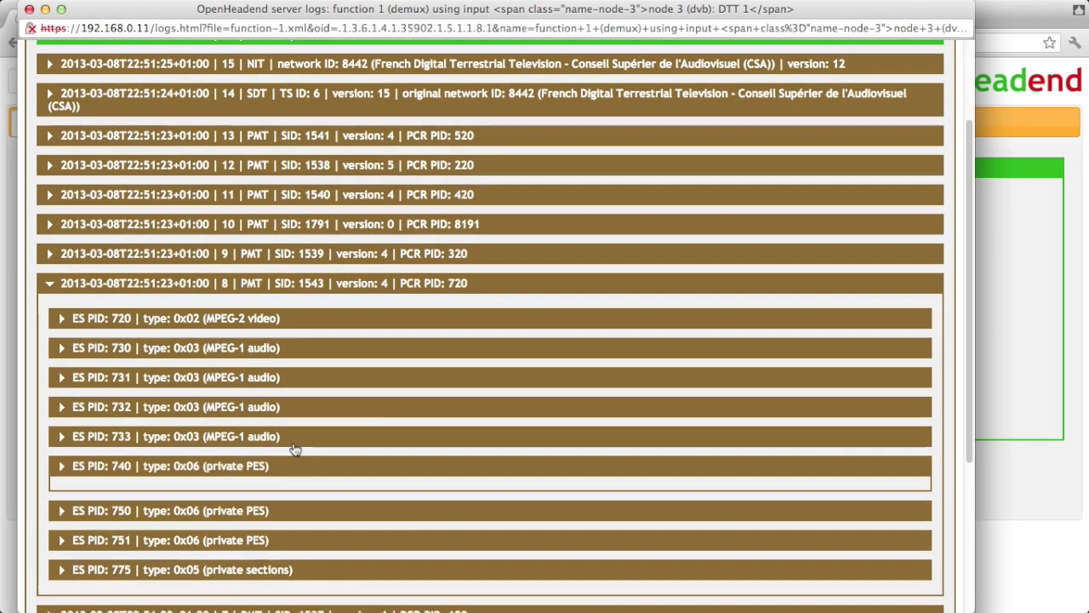
{"action": "left_click", "coordinate": [294, 441]}
Step: Close the log window and show the workflow diagram
{"action": "scroll", "coordinate": [294, 446], "scroll_direction": "up", "scroll_amount": 3}
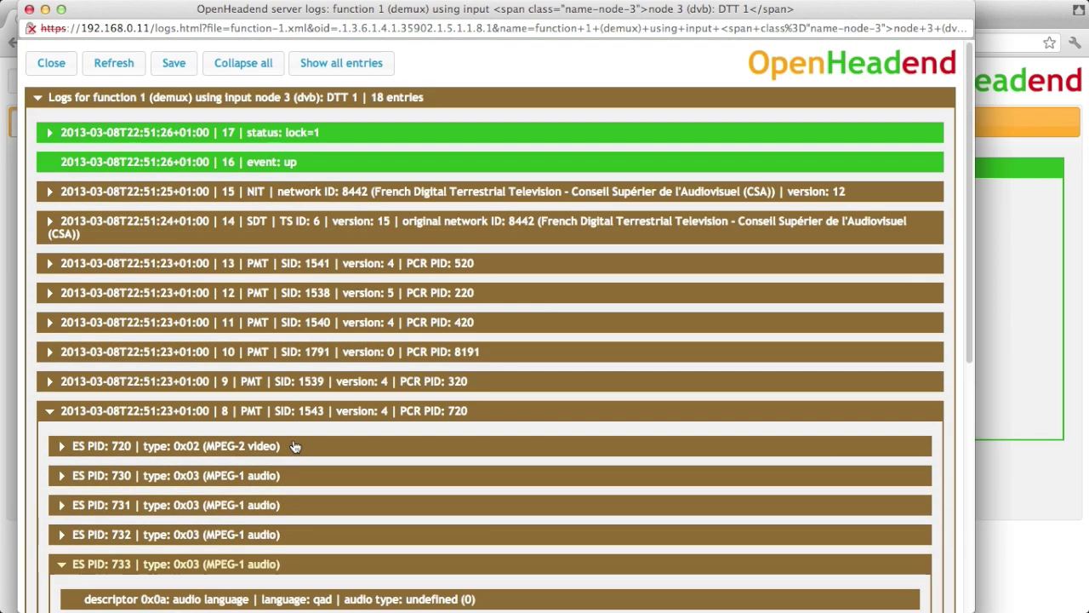
{"action": "left_click", "coordinate": [58, 66]}
{"action": "left_click", "coordinate": [423, 135]}
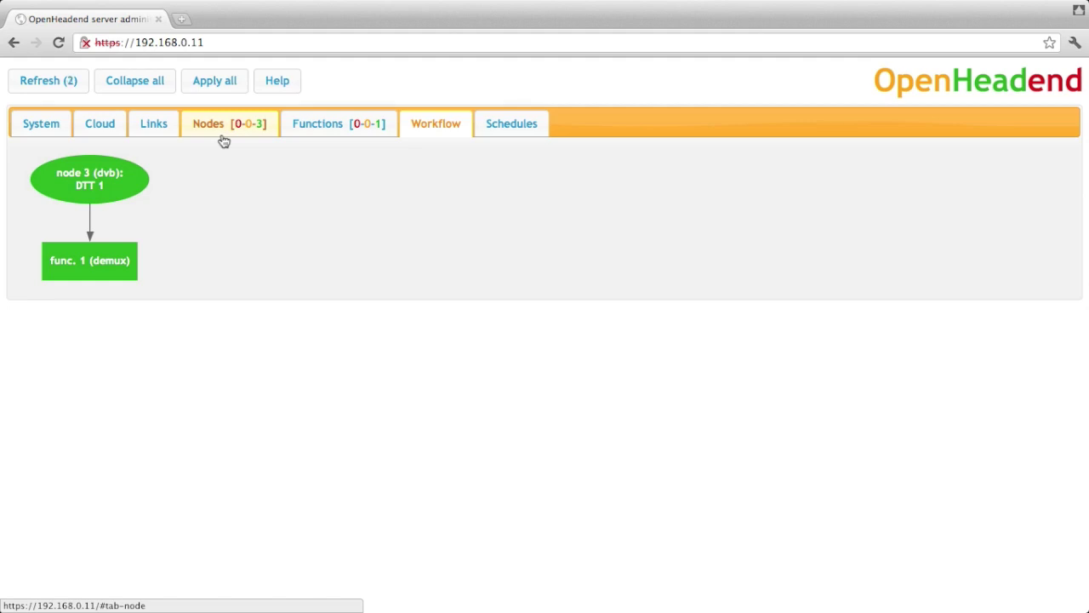
Step: Switch to the Nodes tab listing the two file nodes and DTT 1
{"action": "left_click", "coordinate": [223, 140]}
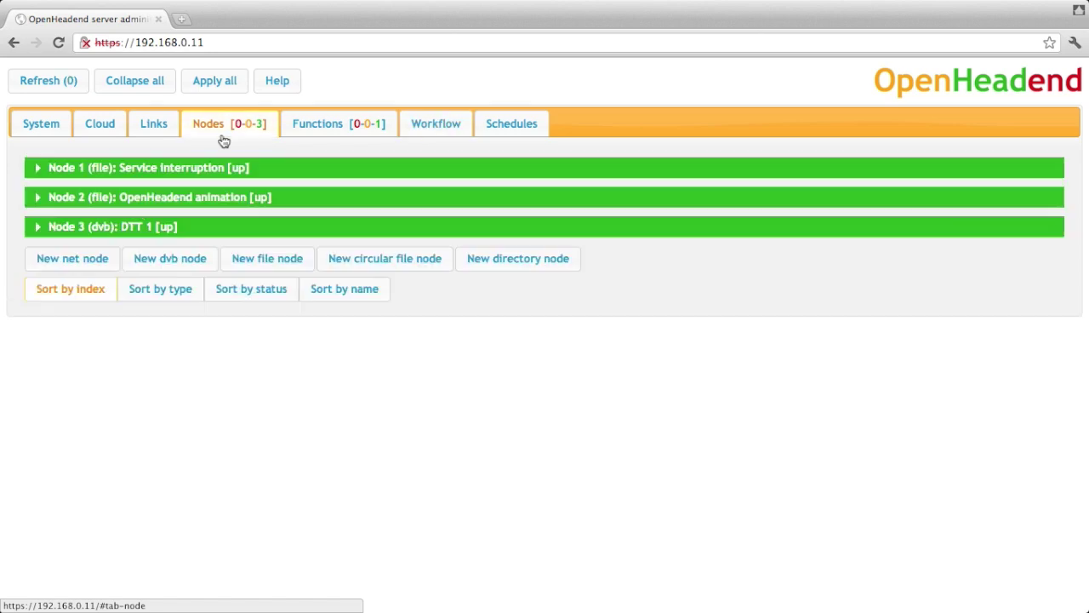
Step: Create a new net node named 'NRJ 12 DTT' on network link 3 (eth0)
{"action": "left_click", "coordinate": [88, 256]}
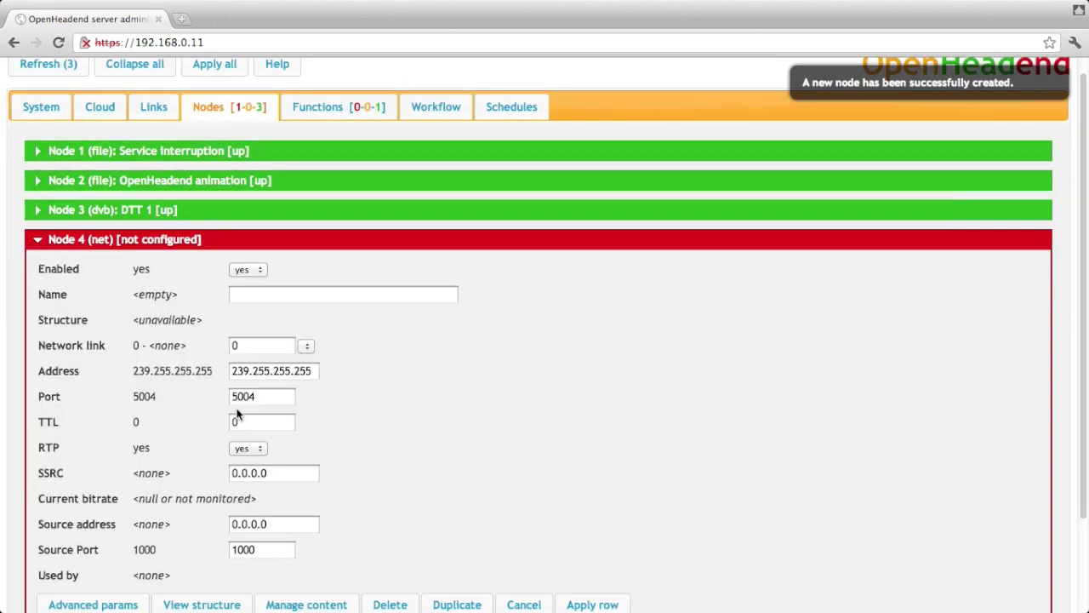
{"action": "left_click", "coordinate": [310, 296]}
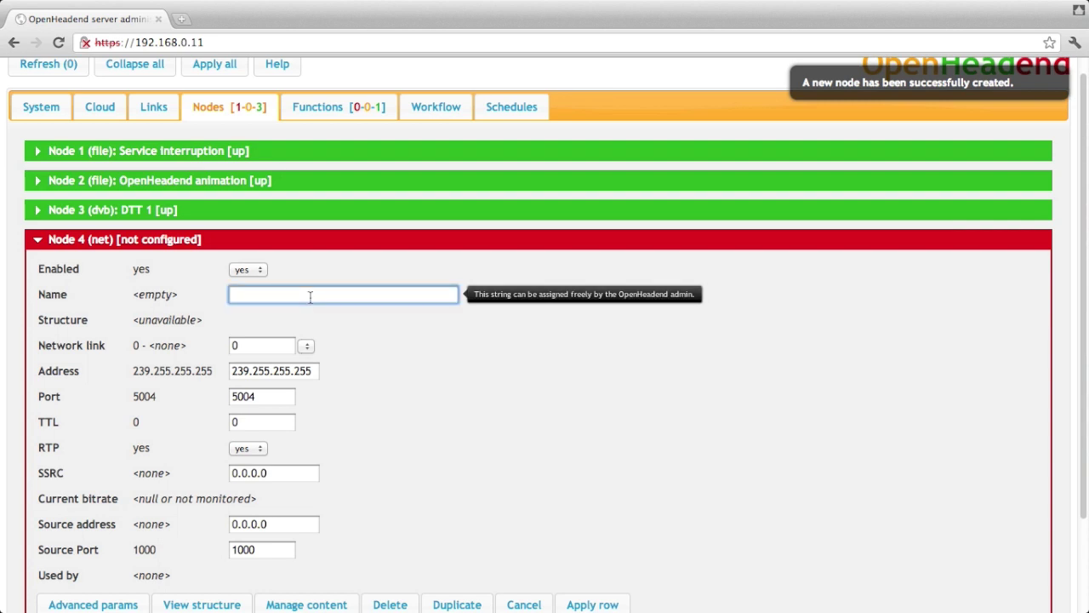
{"action": "type", "text": "NRJ 12 DTT"}
{"action": "left_click", "coordinate": [308, 347]}
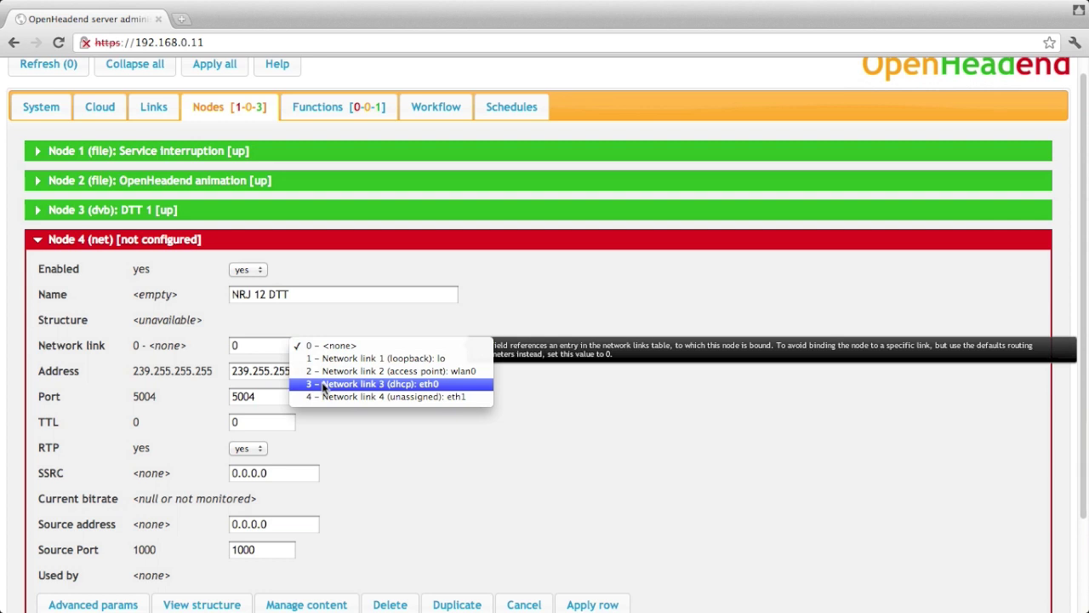
{"action": "left_click", "coordinate": [324, 385]}
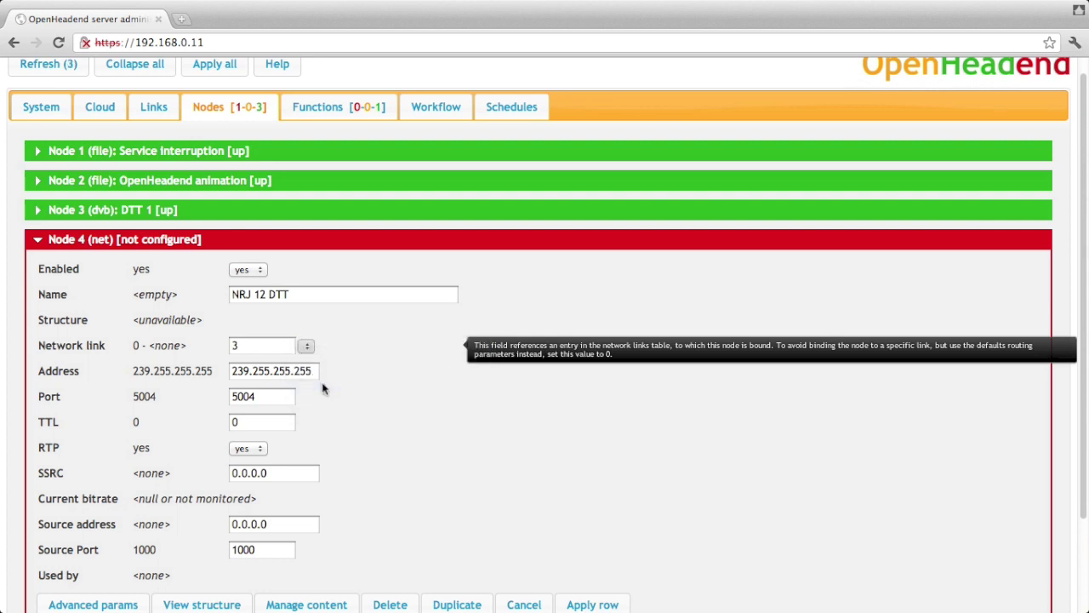
Step: Change the node's multicast address to 239.255.255.42, keeping port 5004
{"action": "left_click", "coordinate": [314, 372]}
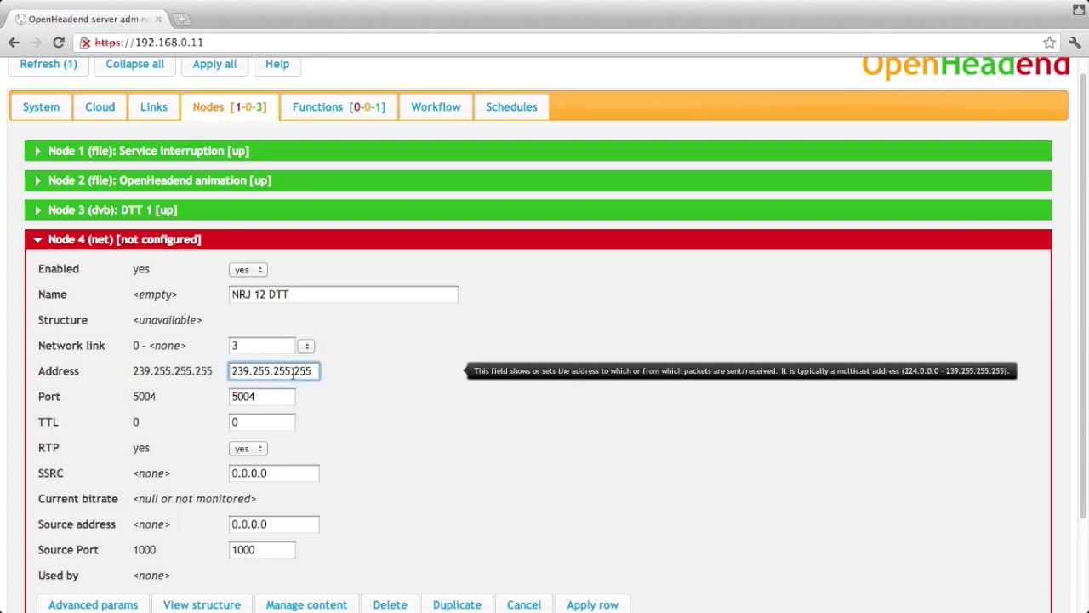
{"action": "left_click", "coordinate": [293, 372]}
{"action": "left_click_drag", "start_coordinate": [293, 372], "coordinate": [326, 373]}
{"action": "type", "text": "42"}
{"action": "left_click", "coordinate": [286, 398]}
{"action": "scroll", "coordinate": [355, 435], "scroll_direction": "down", "scroll_amount": 1}
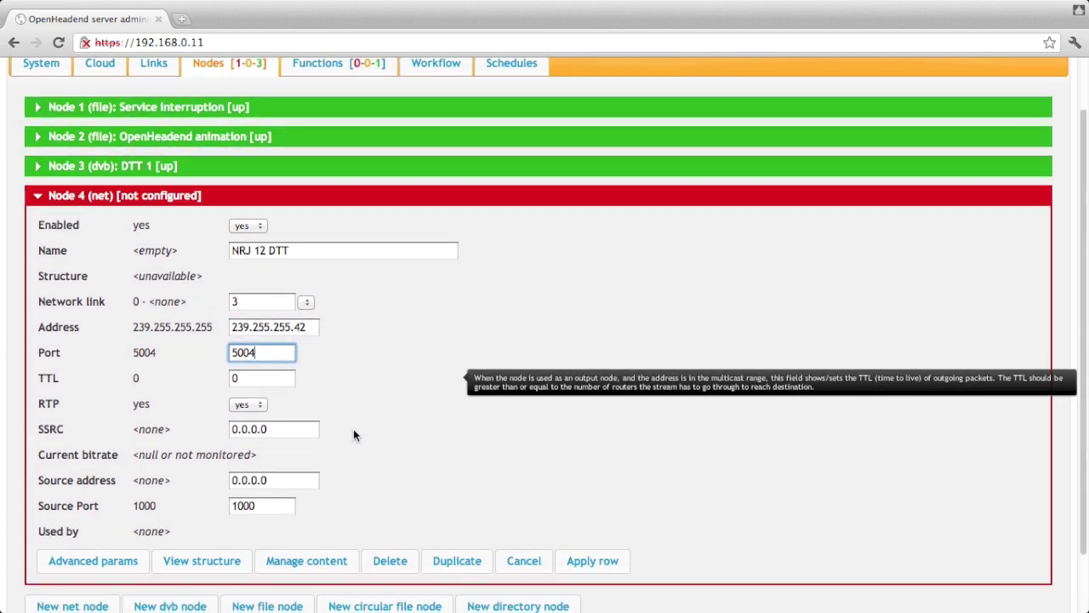
{"action": "scroll", "coordinate": [355, 435], "scroll_direction": "down", "scroll_amount": 1}
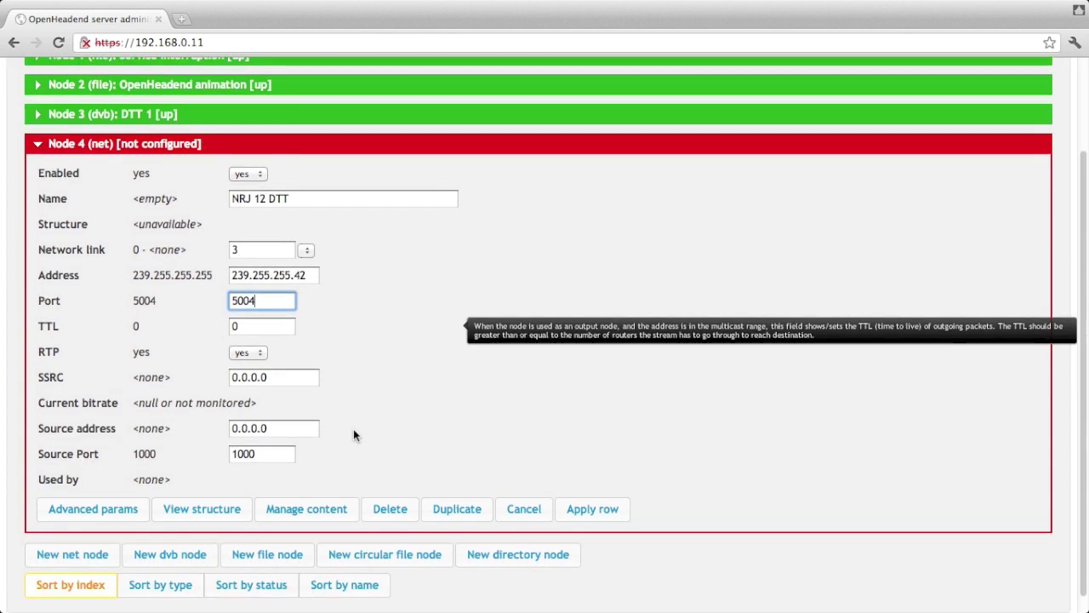
{"action": "left_click", "coordinate": [306, 430]}
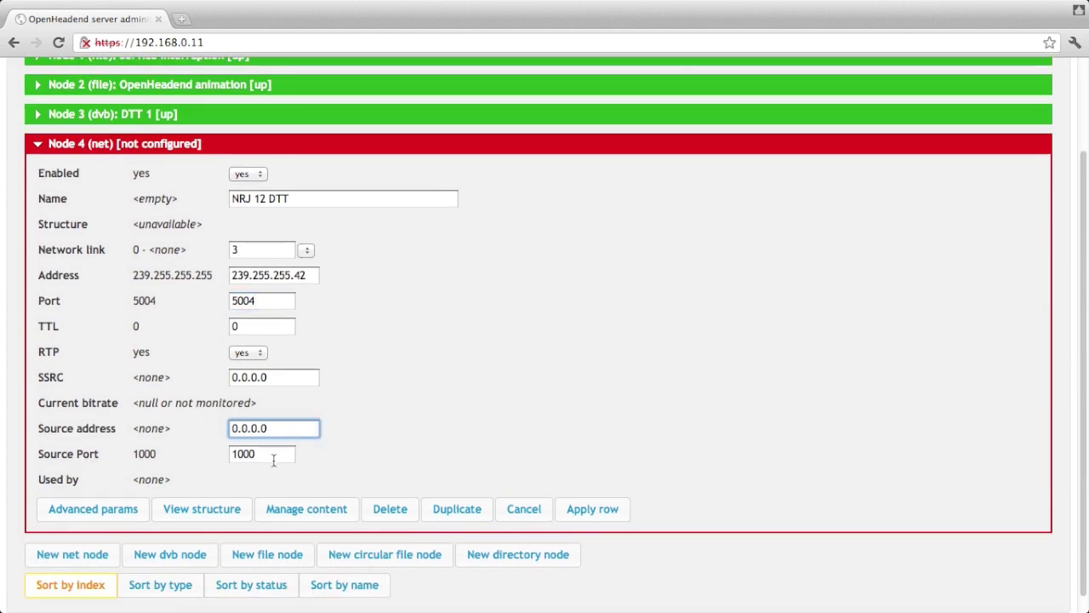
{"action": "left_click", "coordinate": [274, 454]}
{"action": "mouse_move", "coordinate": [416, 428]}
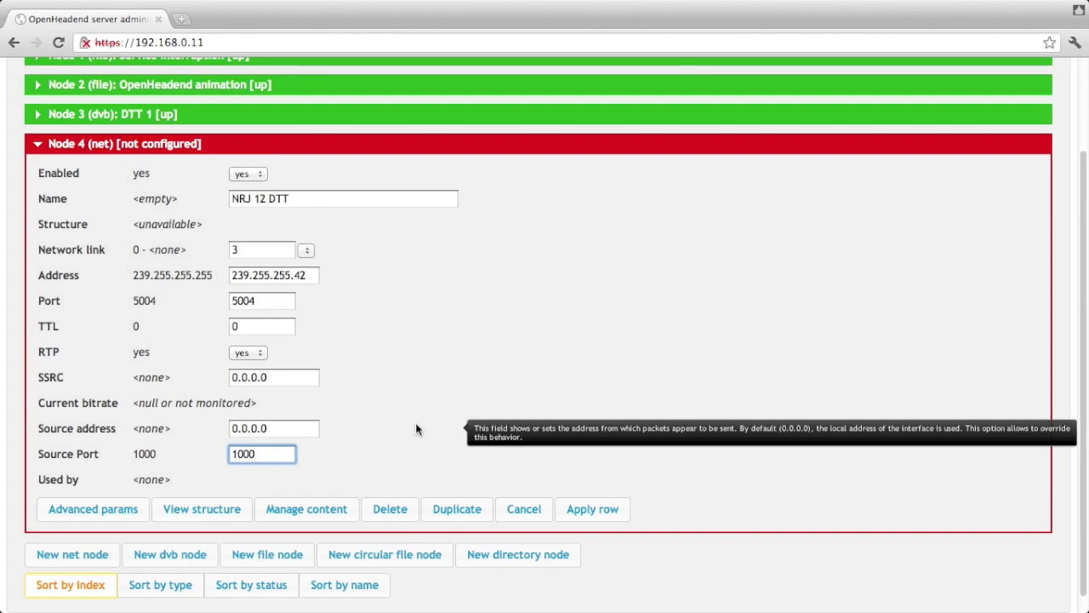
Step: Apply and confirm node 4's settings, then collapse its details
{"action": "left_click", "coordinate": [592, 509]}
{"action": "left_click", "coordinate": [568, 390]}
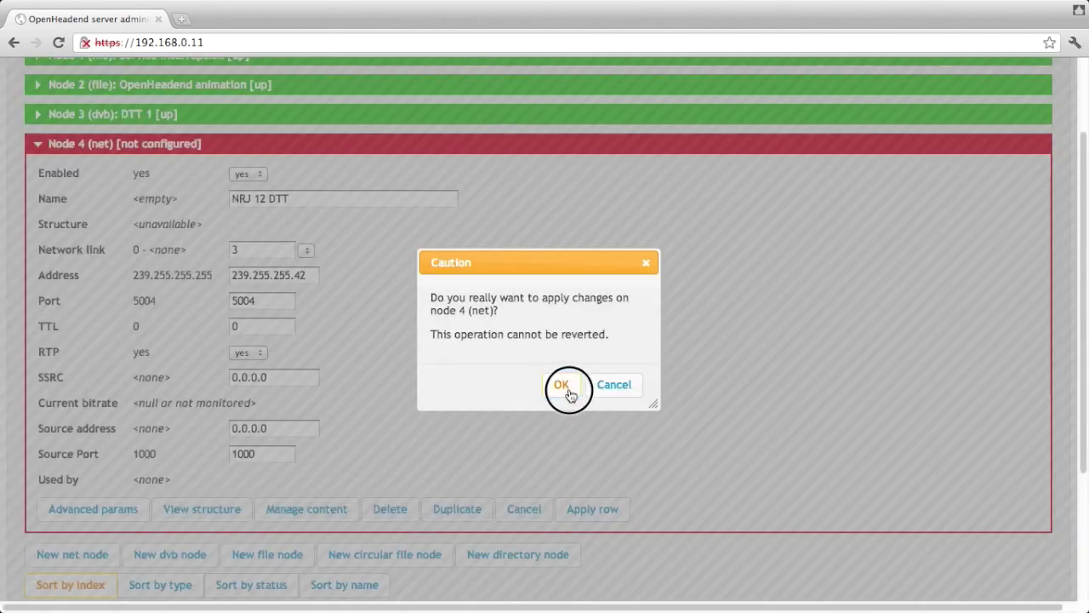
{"action": "left_click", "coordinate": [570, 393]}
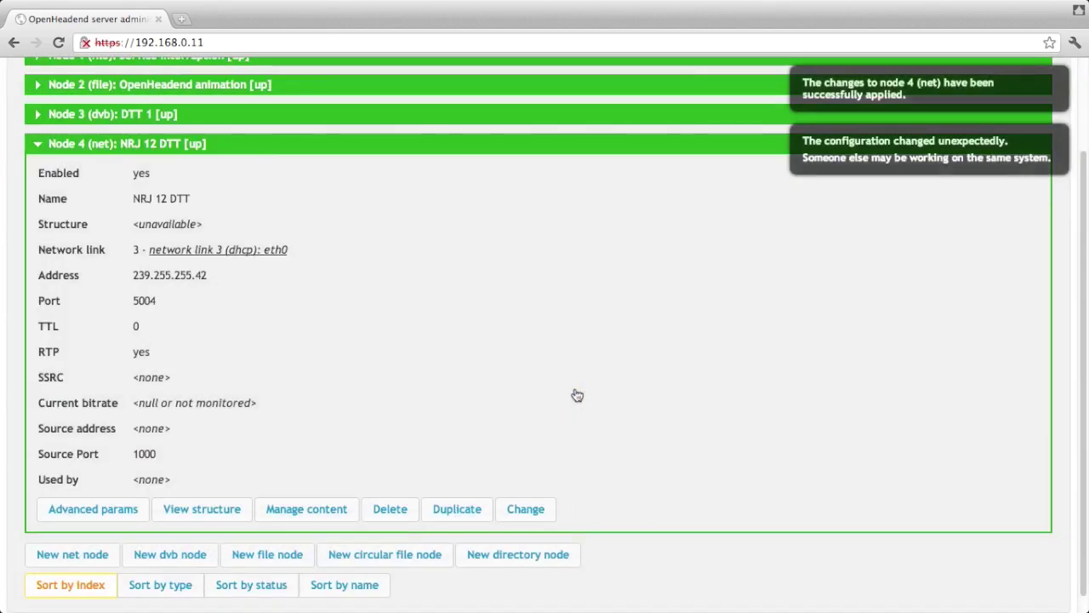
{"action": "scroll", "coordinate": [577, 394], "scroll_direction": "up", "scroll_amount": 3}
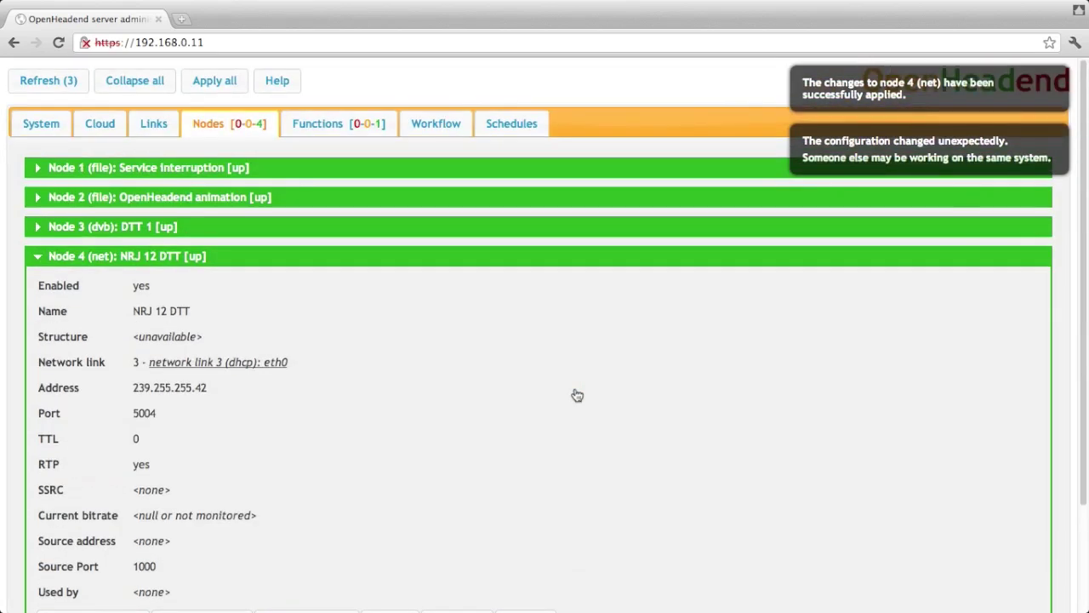
{"action": "left_click", "coordinate": [453, 265]}
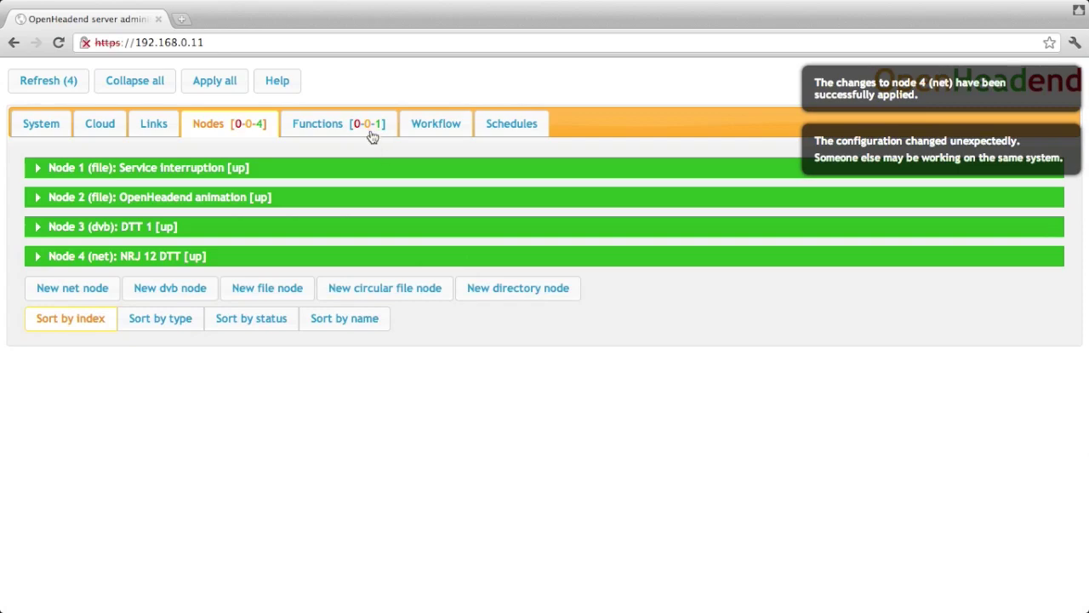
{"action": "left_click", "coordinate": [372, 129]}
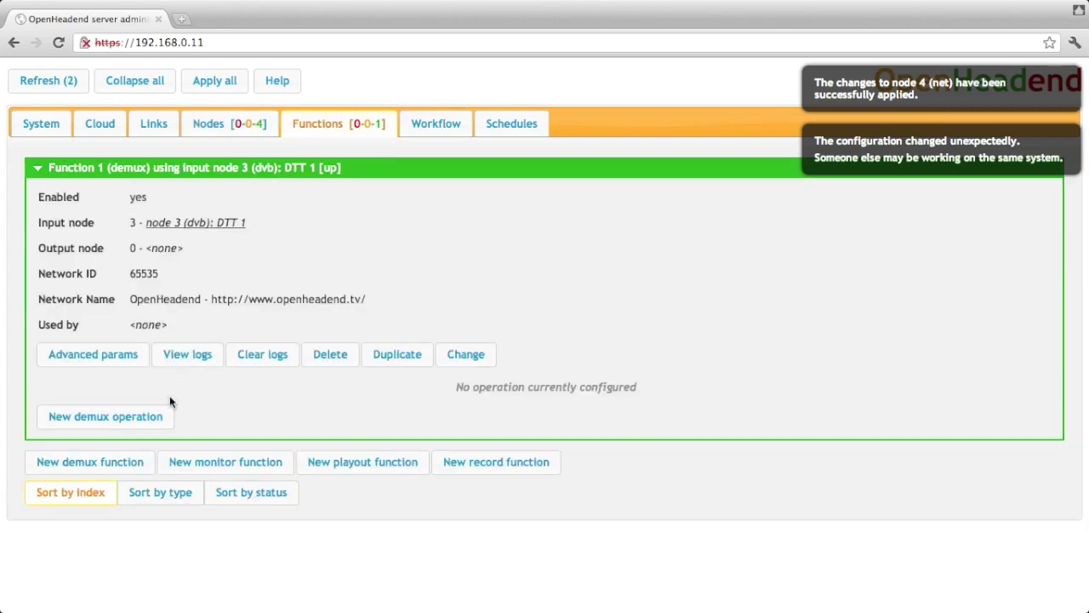
Step: Add a demux operation to function 1 outputting service 1538 NRJ12 to node 4, NRJ 12 DTT
{"action": "left_click", "coordinate": [159, 416]}
{"action": "scroll", "coordinate": [466, 355], "scroll_direction": "down", "scroll_amount": 4}
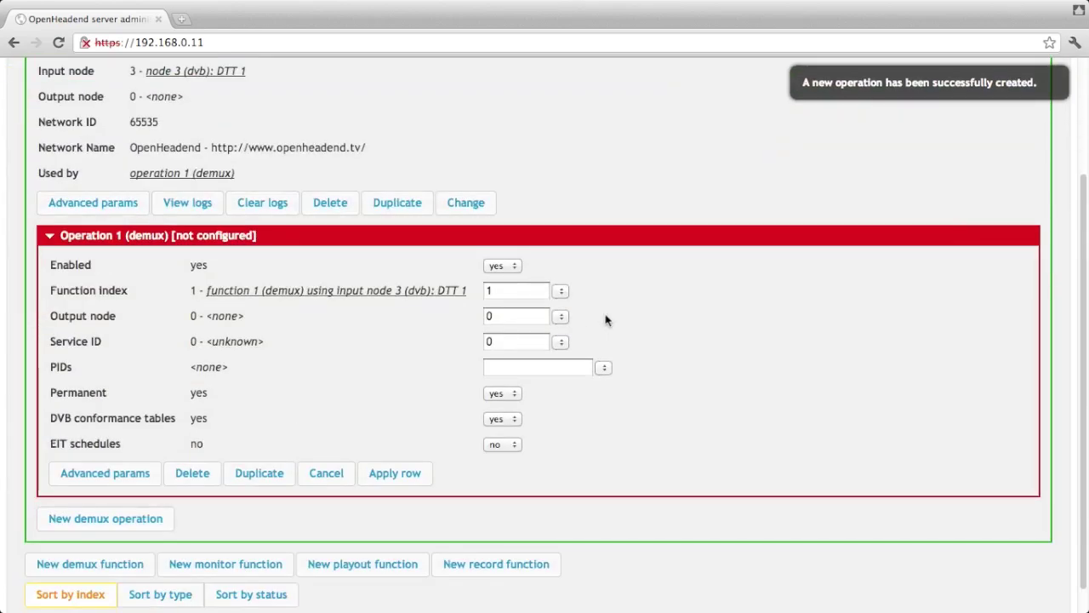
{"action": "left_click", "coordinate": [562, 317]}
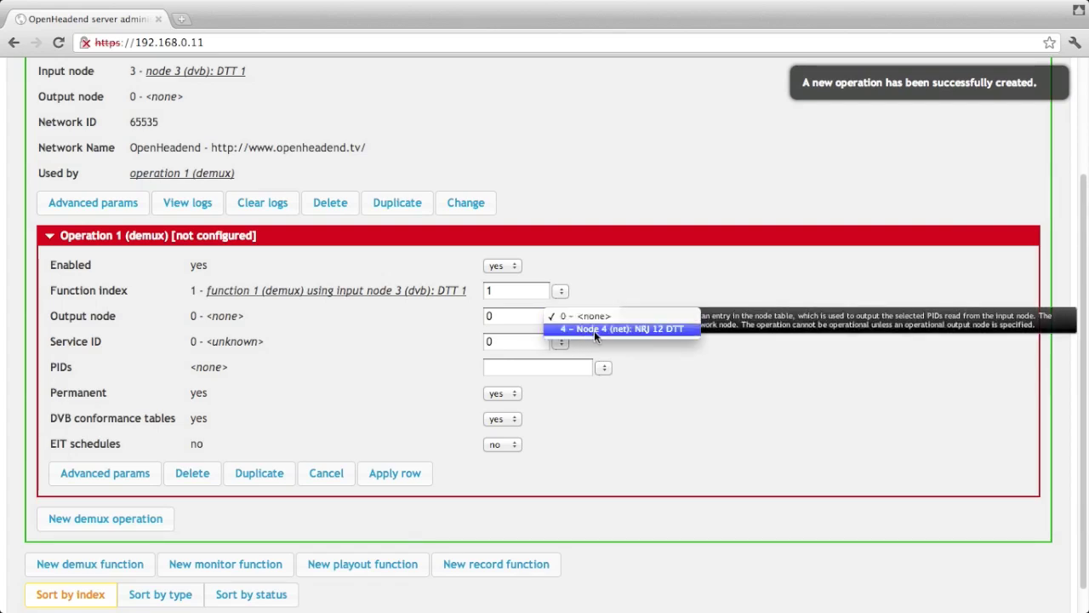
{"action": "left_click", "coordinate": [594, 330]}
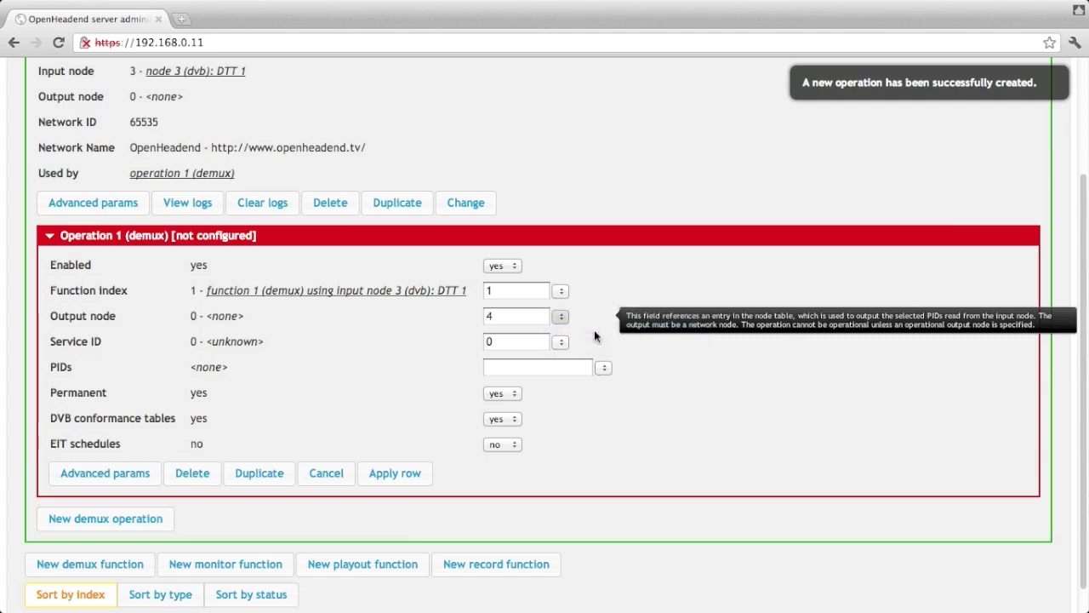
{"action": "left_click", "coordinate": [560, 341]}
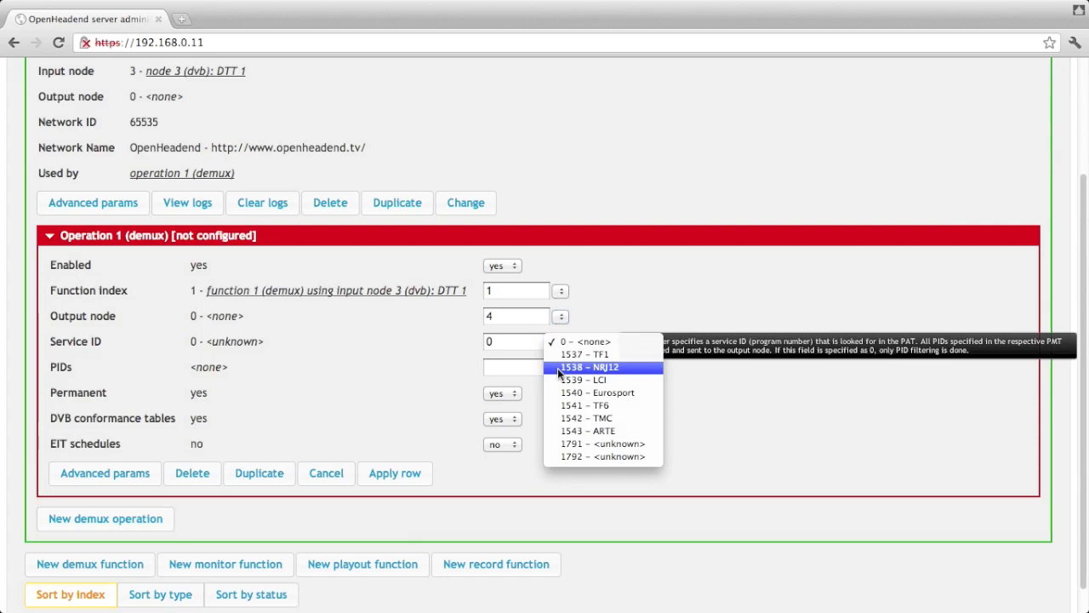
{"action": "left_click", "coordinate": [559, 368]}
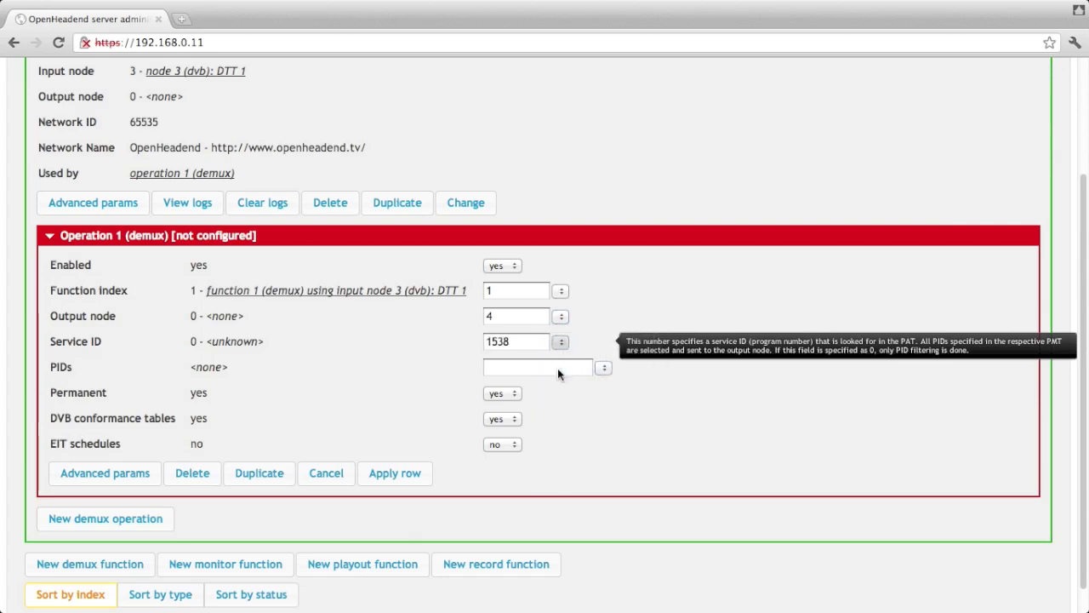
Step: Include video PID 220 and audio PID 230, then apply and confirm operation 1
{"action": "left_click", "coordinate": [606, 369]}
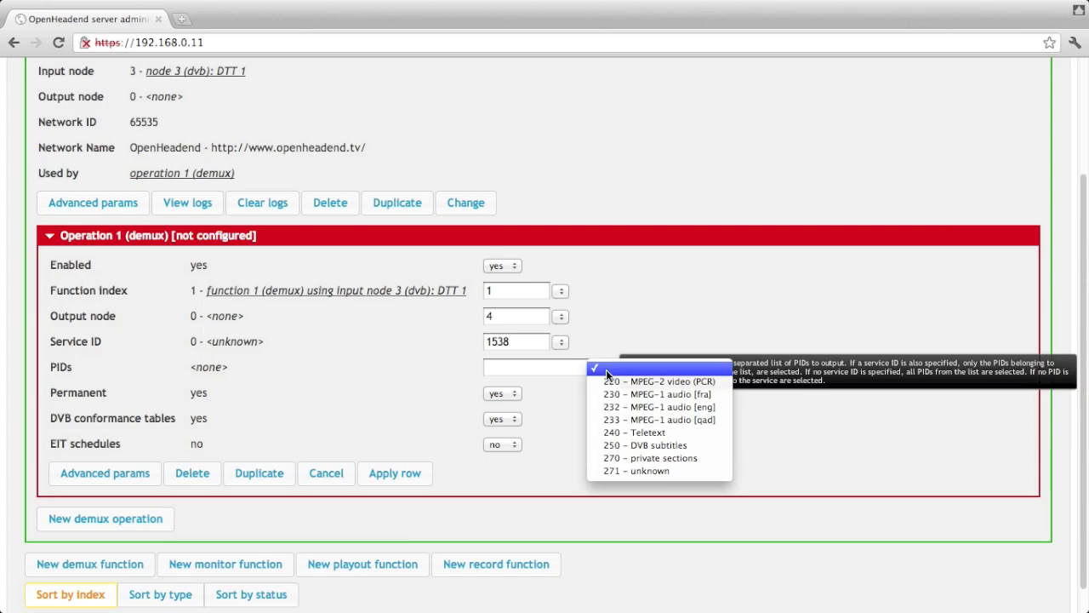
{"action": "left_click", "coordinate": [609, 381]}
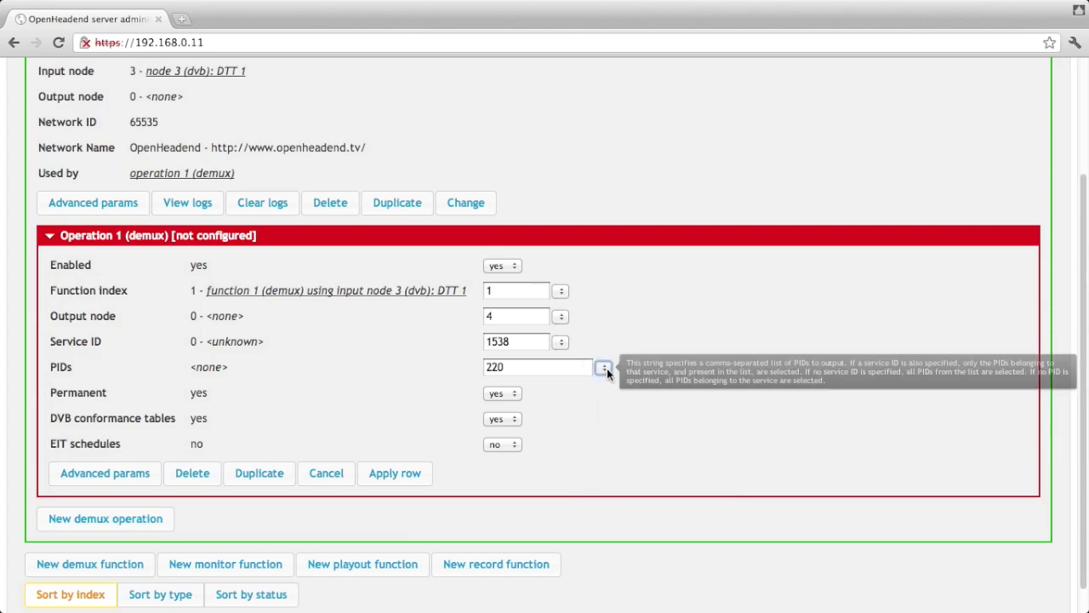
{"action": "left_click", "coordinate": [605, 368]}
{"action": "left_click", "coordinate": [610, 380]}
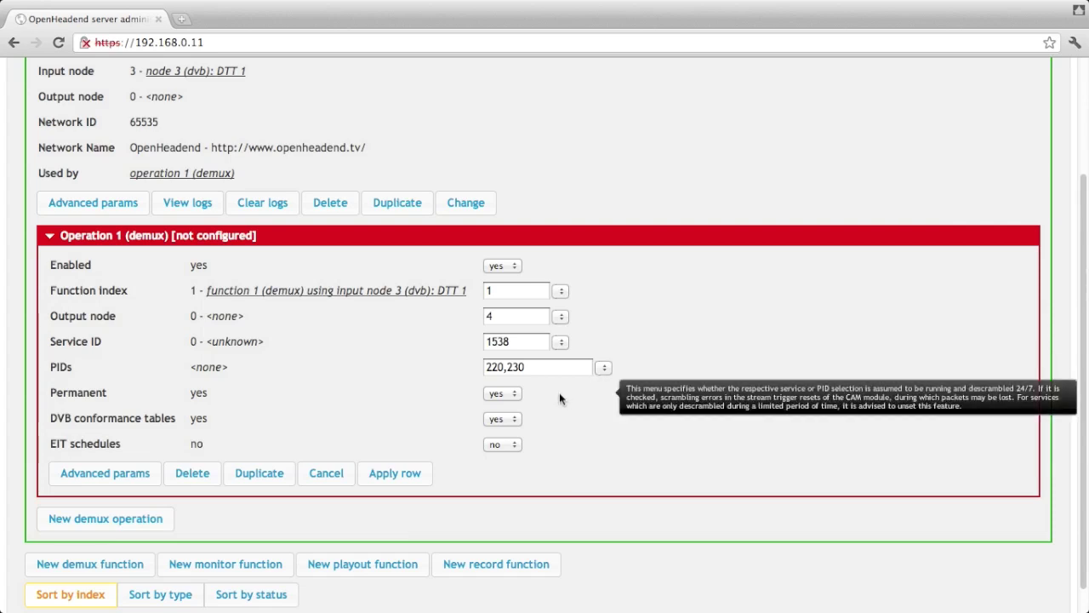
{"action": "left_click", "coordinate": [404, 470]}
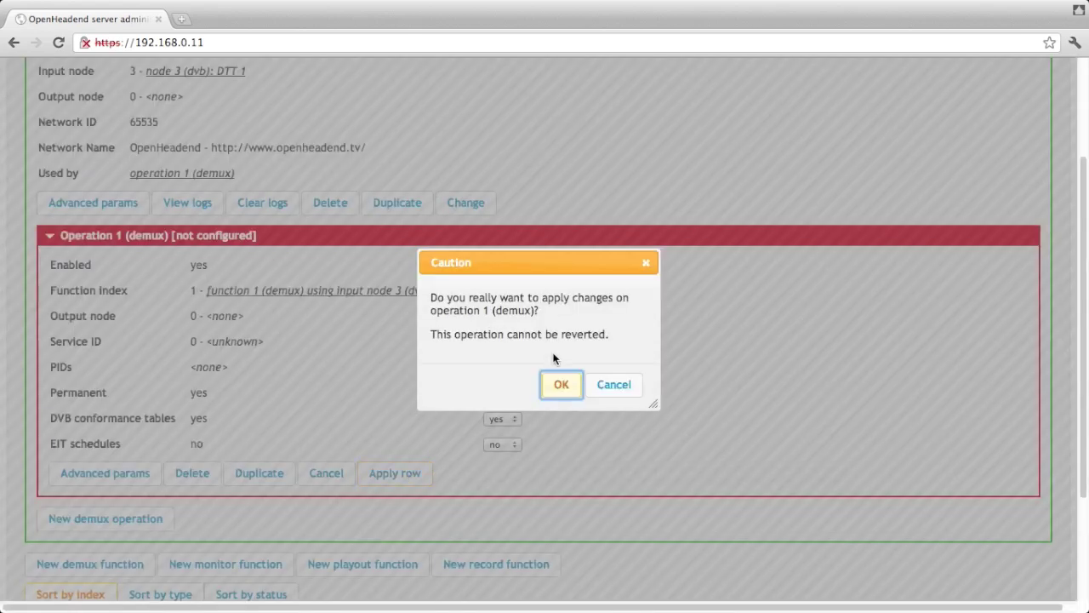
{"action": "left_click", "coordinate": [560, 387]}
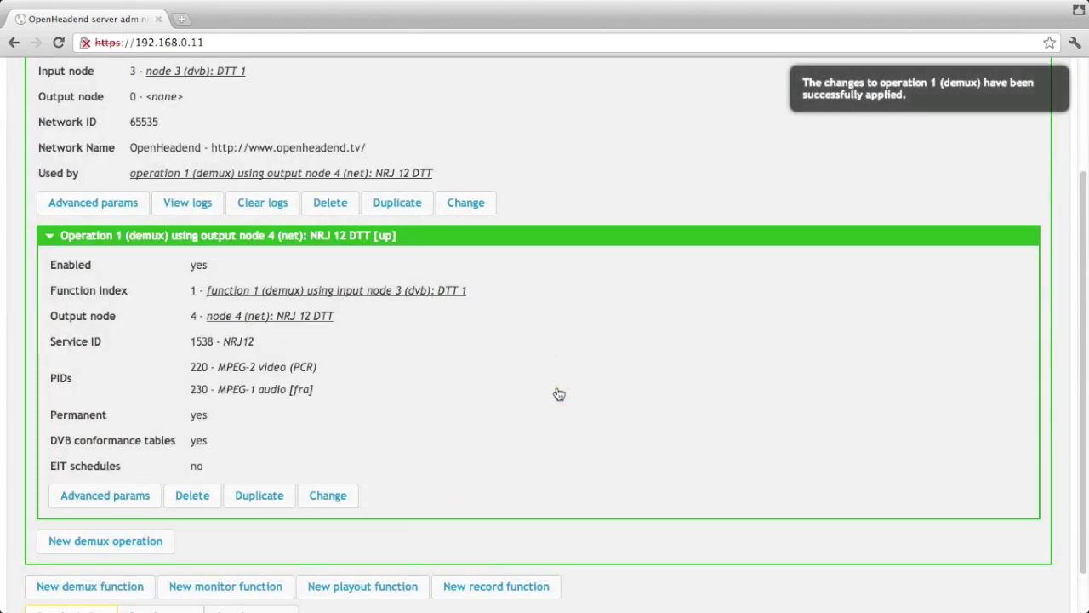
Step: Open node 4's details and play its NRJ 12 DTT stream in the content preview
{"action": "left_click", "coordinate": [314, 317]}
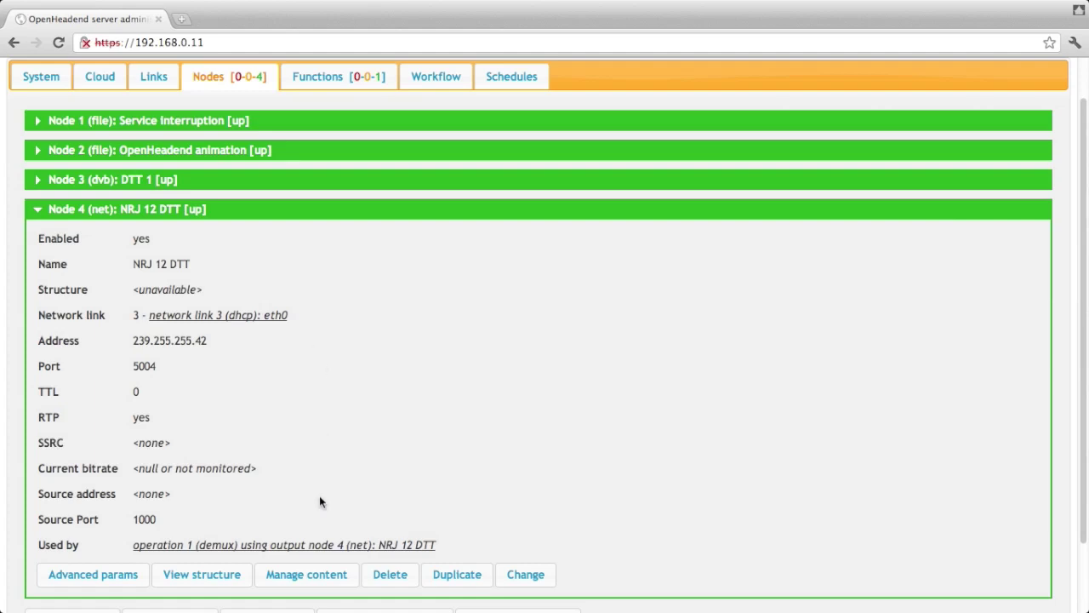
{"action": "left_click", "coordinate": [306, 575]}
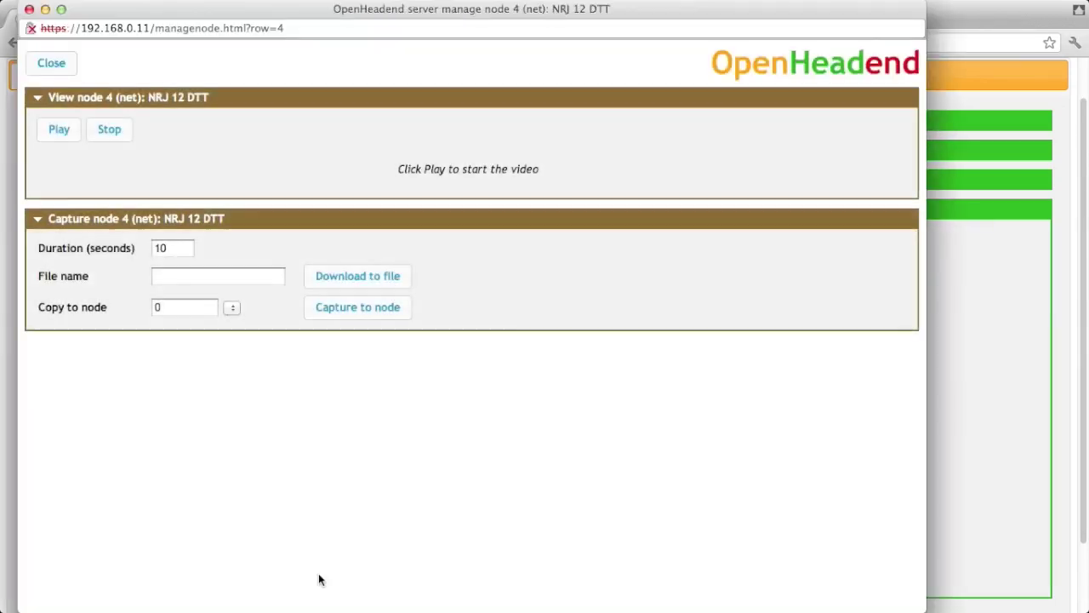
{"action": "left_click", "coordinate": [59, 137]}
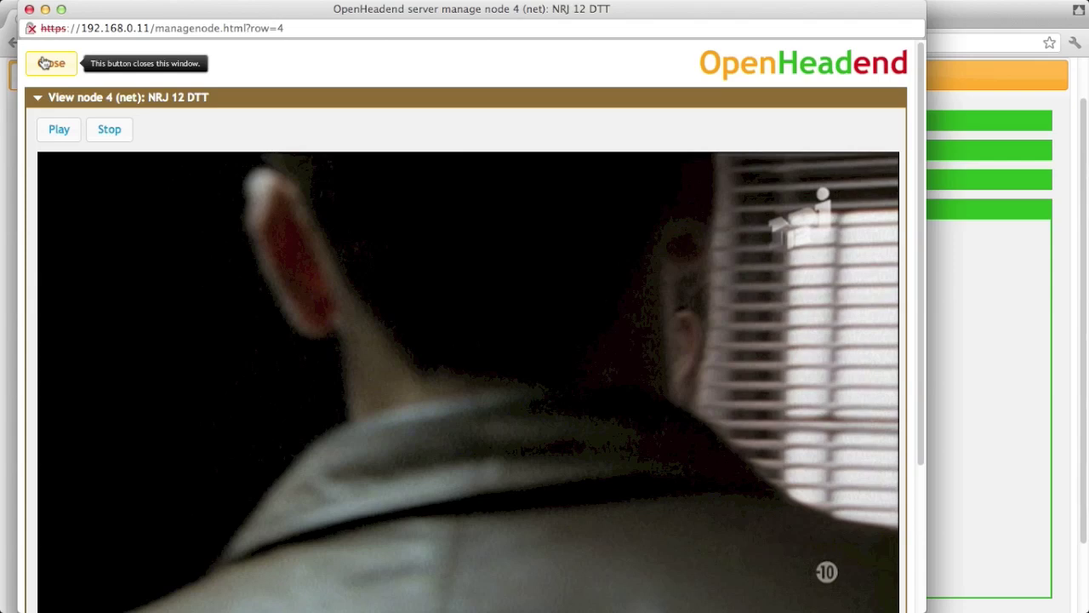
{"action": "left_click", "coordinate": [44, 63]}
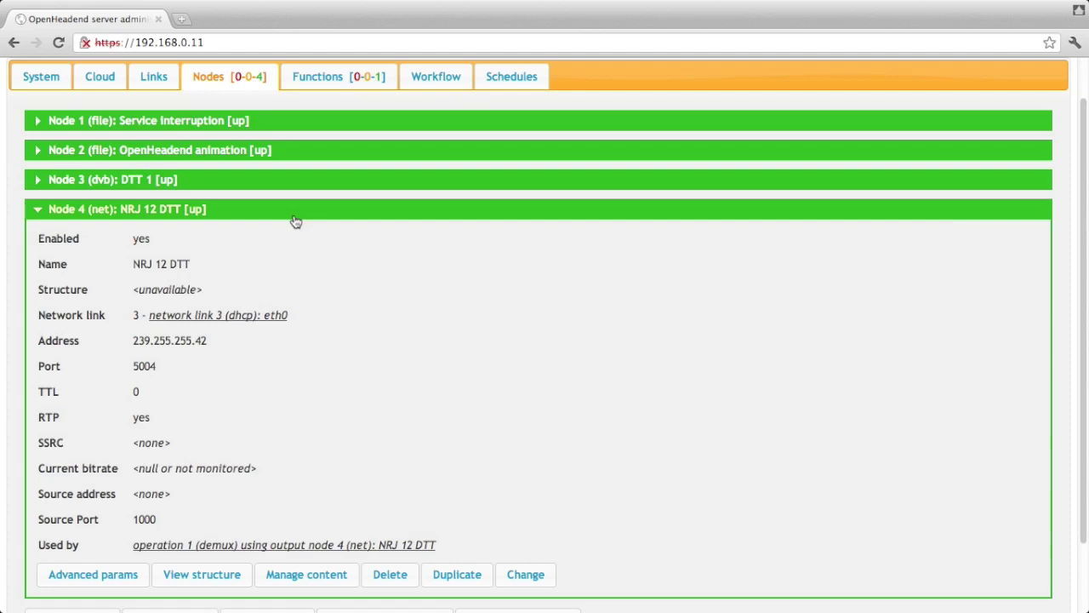
{"action": "left_click", "coordinate": [437, 77]}
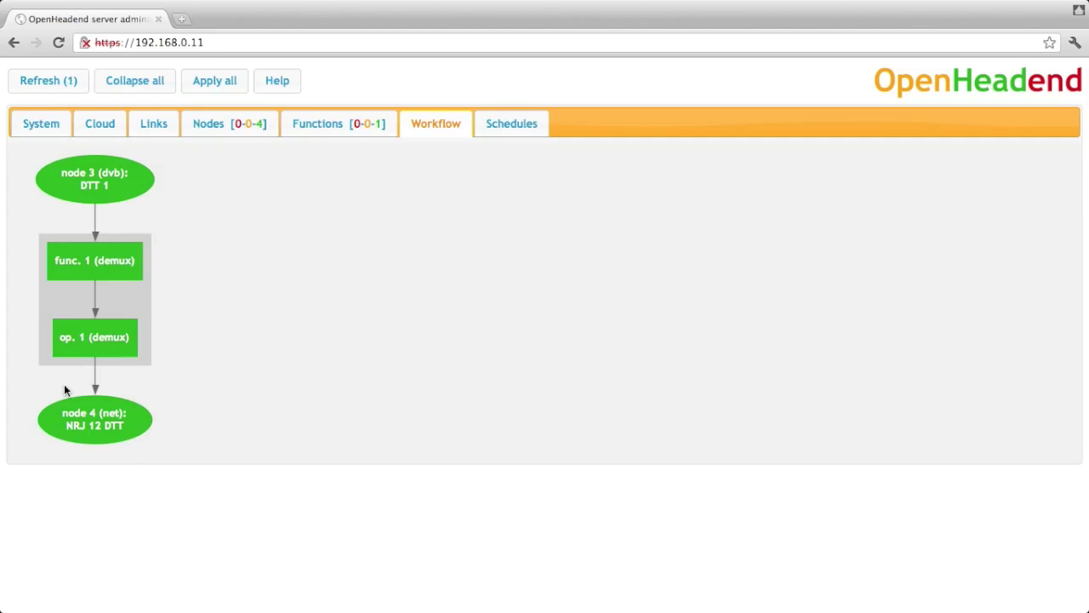
Step: Return to the Nodes tab and collapse node 4's details
{"action": "left_click", "coordinate": [237, 124]}
{"action": "left_click", "coordinate": [213, 254]}
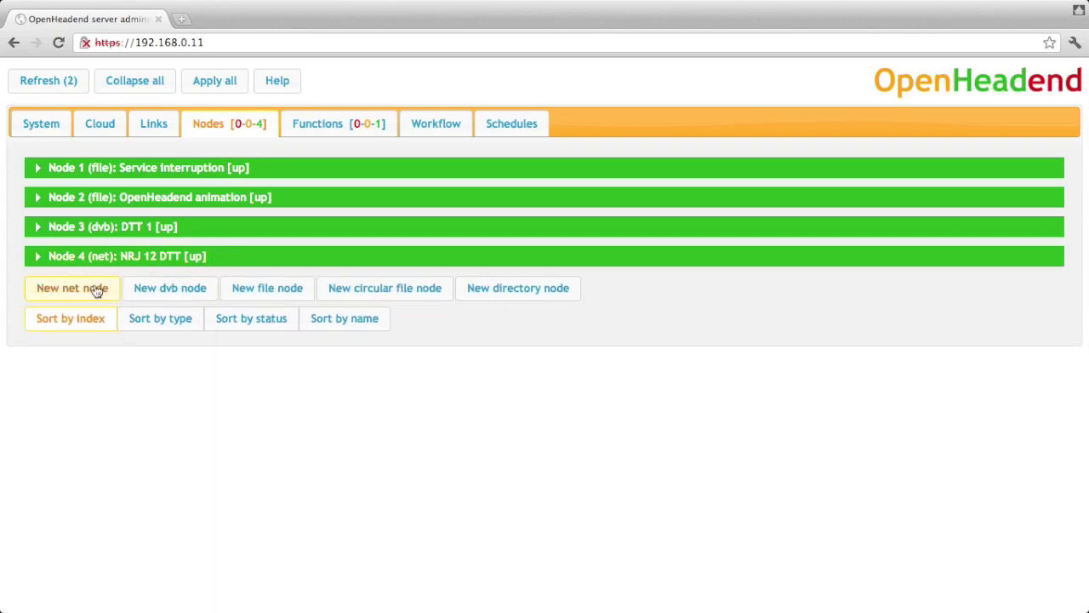
Step: Create net node 5 'TF1' on network link 3 (eth0) with multicast address 239.255.255.43
{"action": "left_click", "coordinate": [92, 286]}
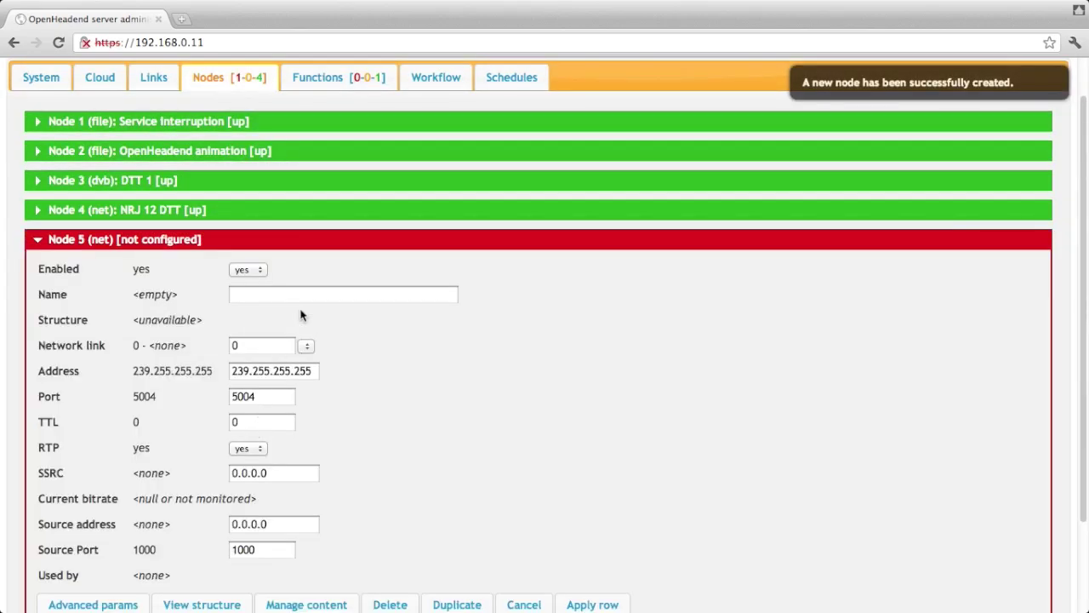
{"action": "left_click", "coordinate": [314, 292]}
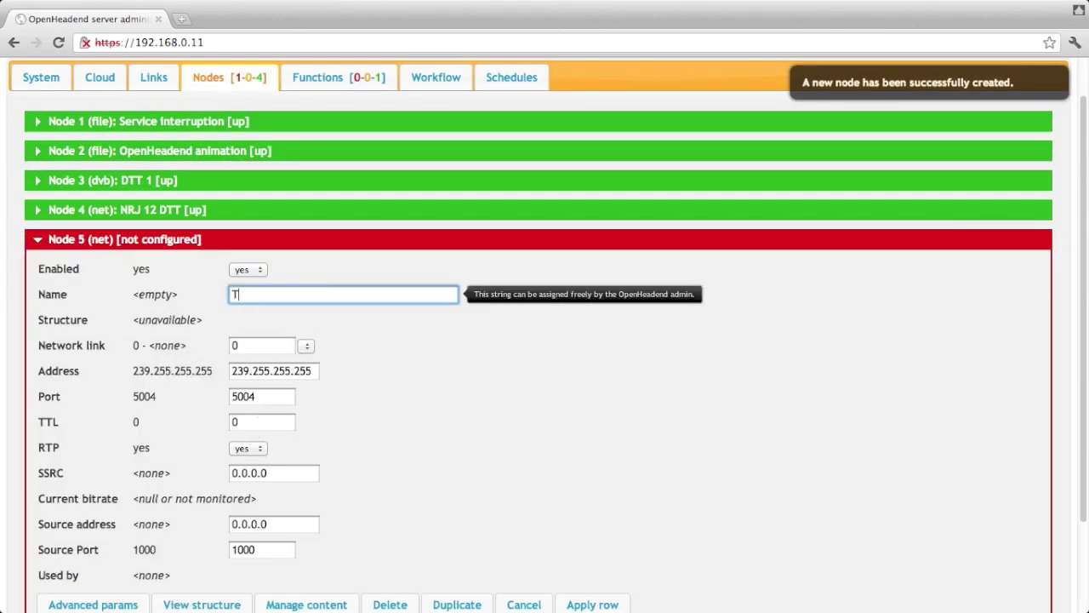
{"action": "left_click", "coordinate": [306, 345]}
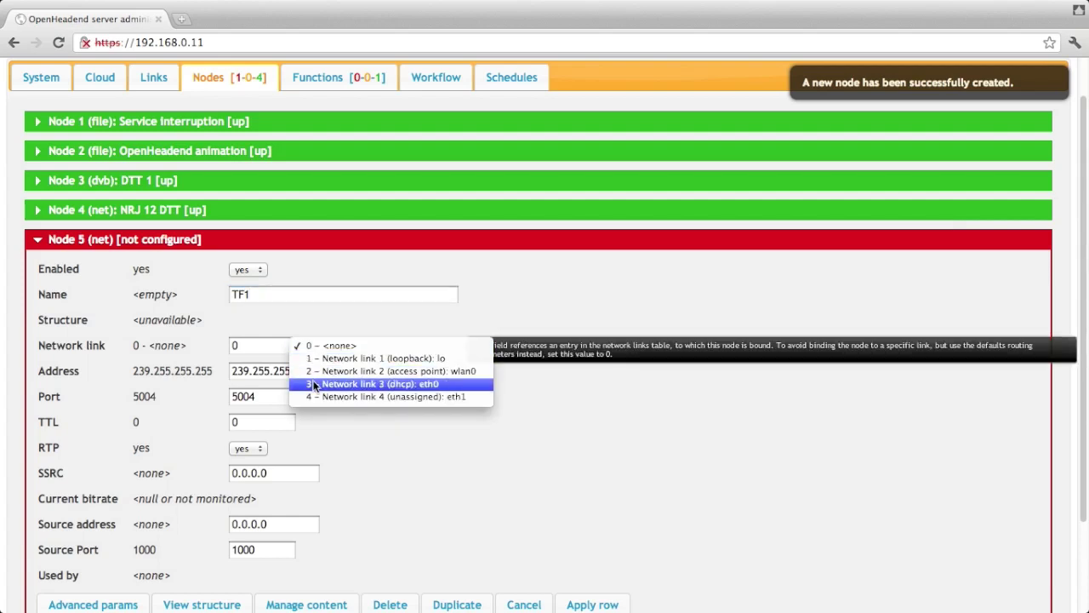
{"action": "left_click", "coordinate": [315, 385]}
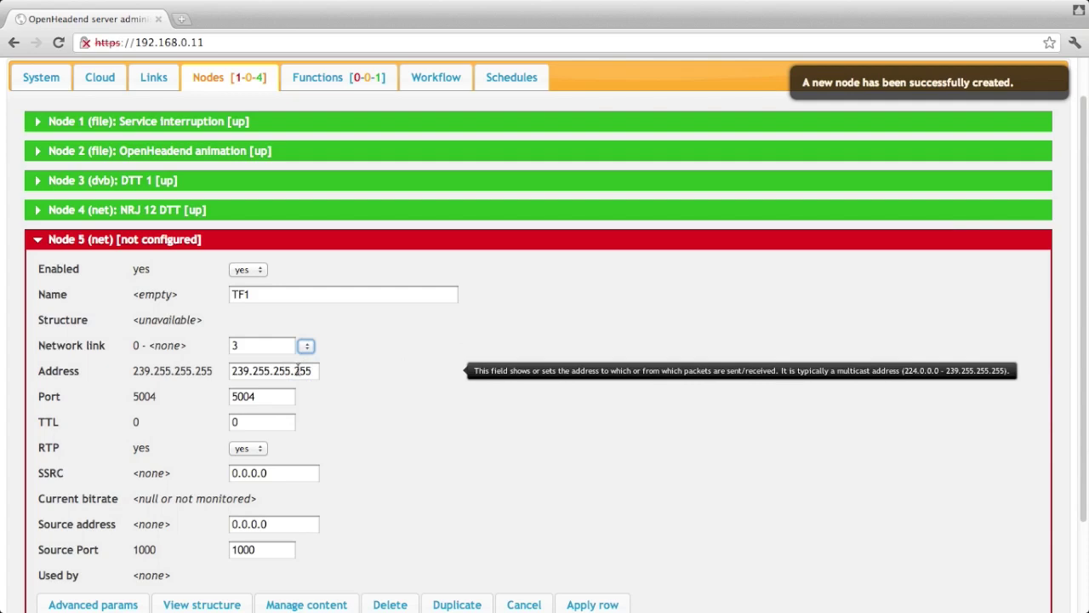
{"action": "double_click", "coordinate": [300, 370]}
{"action": "type", "text": "43"}
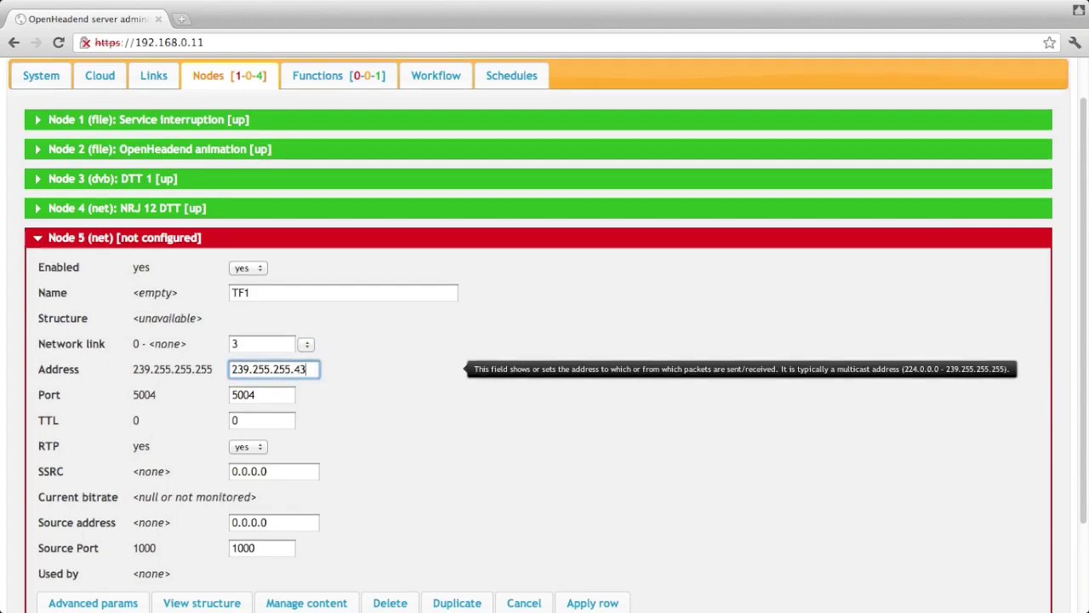
{"action": "scroll", "coordinate": [581, 455], "scroll_direction": "down", "scroll_amount": 2}
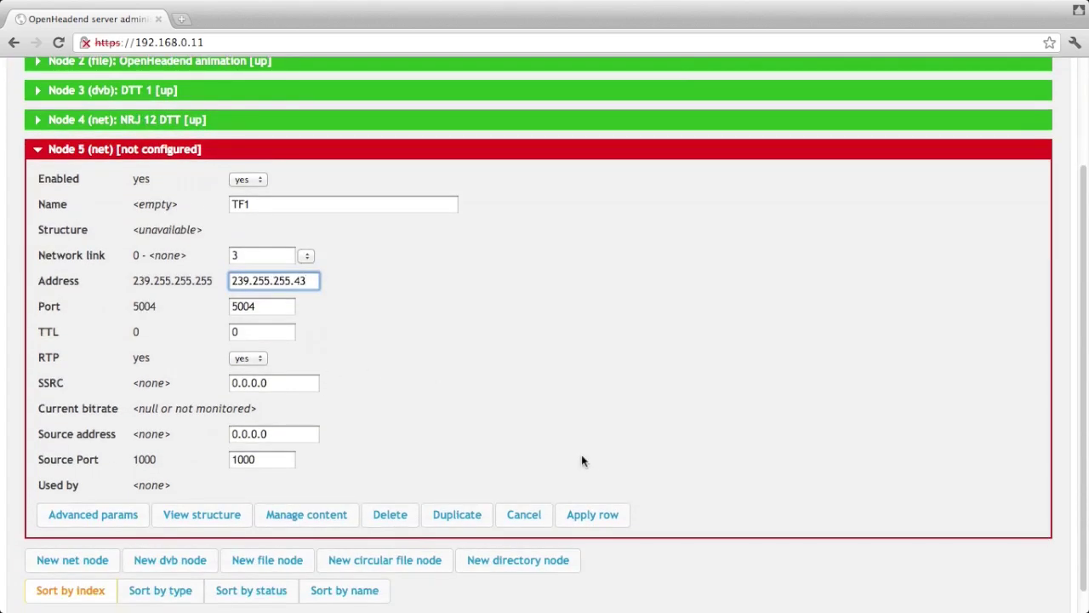
Step: Apply and confirm node 5's new settings
{"action": "left_click", "coordinate": [593, 514]}
{"action": "left_click", "coordinate": [562, 384]}
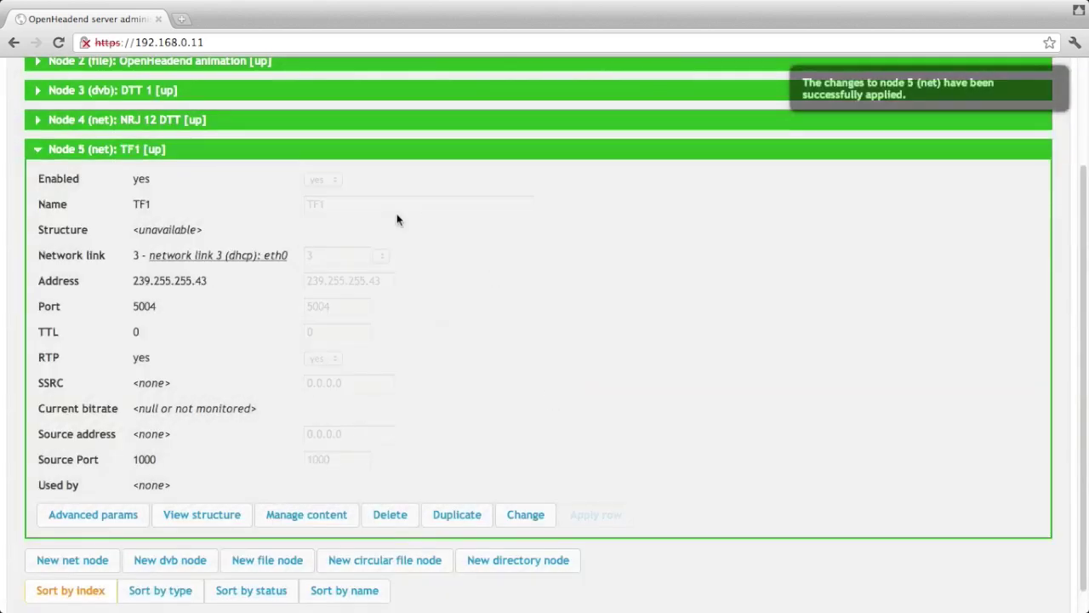
{"action": "left_click", "coordinate": [380, 151]}
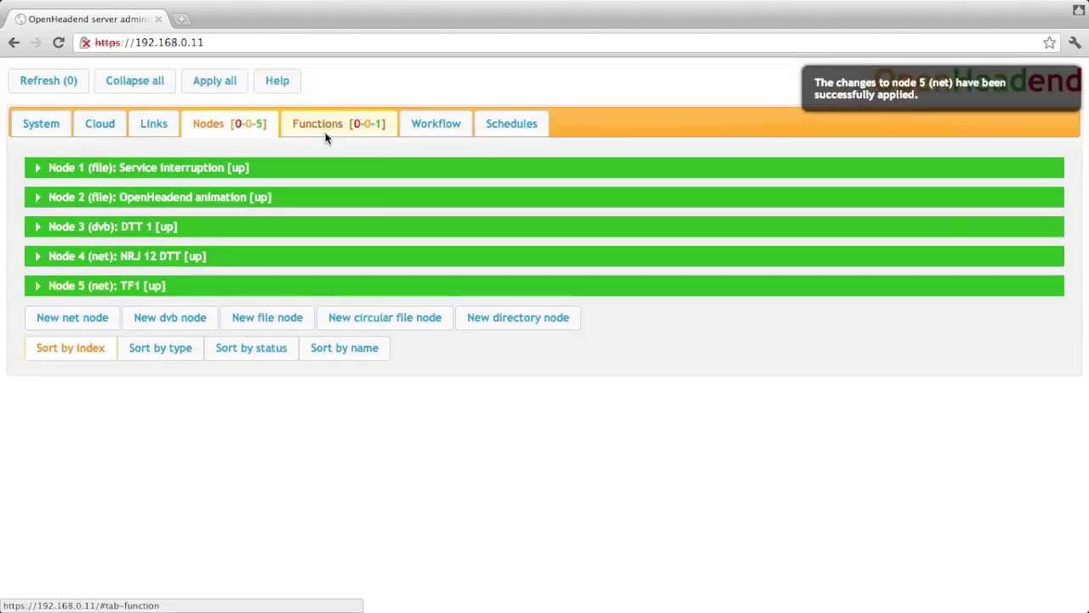
{"action": "left_click", "coordinate": [325, 128]}
Step: Add a new demux operation with output node 5 and service 1537 TF1
{"action": "left_click", "coordinate": [454, 388]}
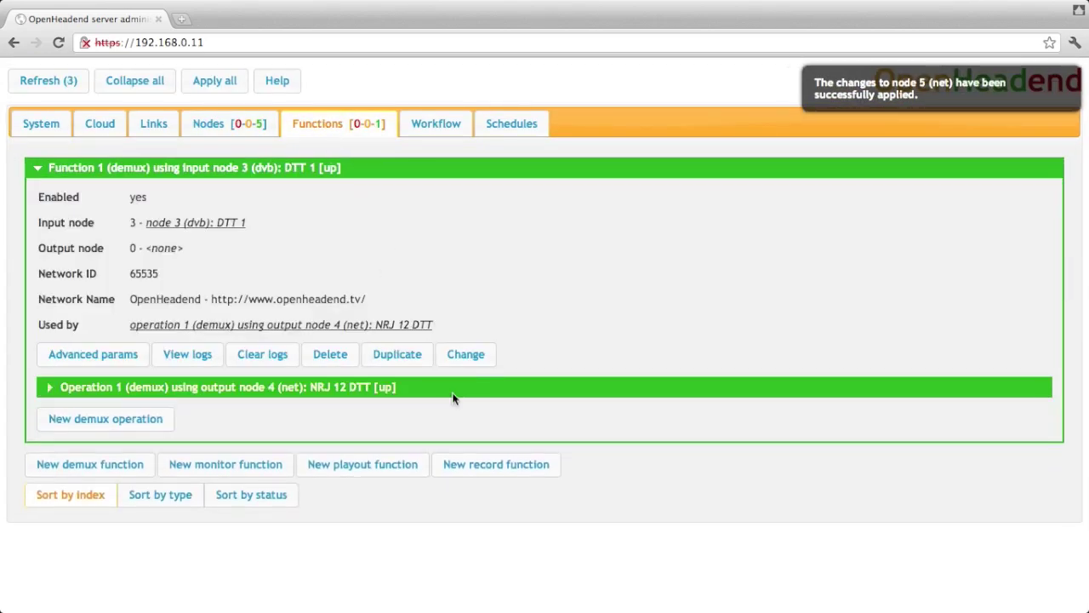
{"action": "left_click", "coordinate": [143, 427]}
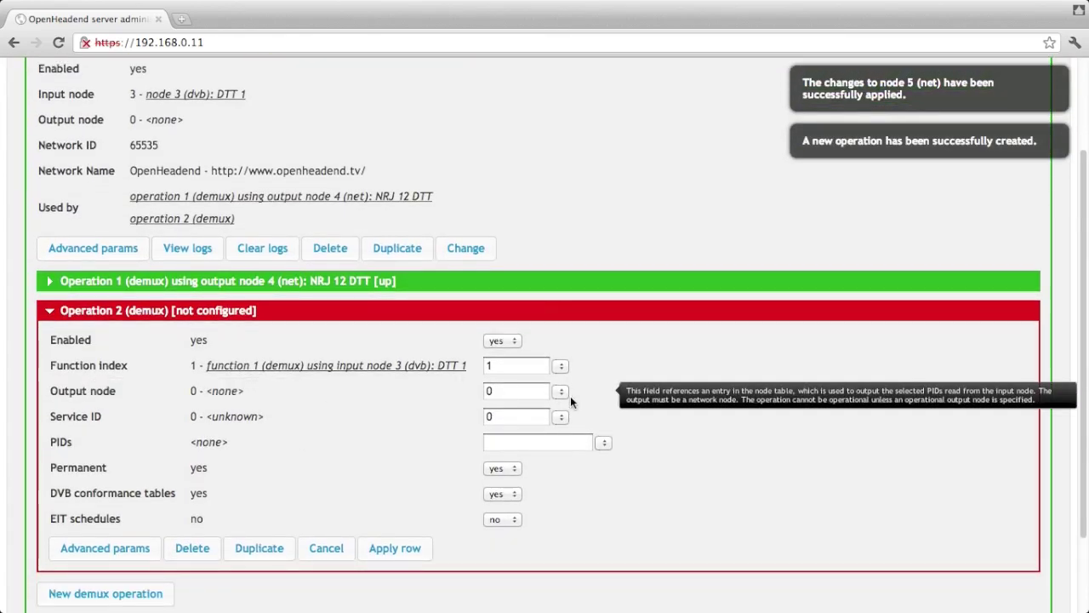
{"action": "left_click", "coordinate": [569, 395]}
{"action": "left_click", "coordinate": [564, 418]}
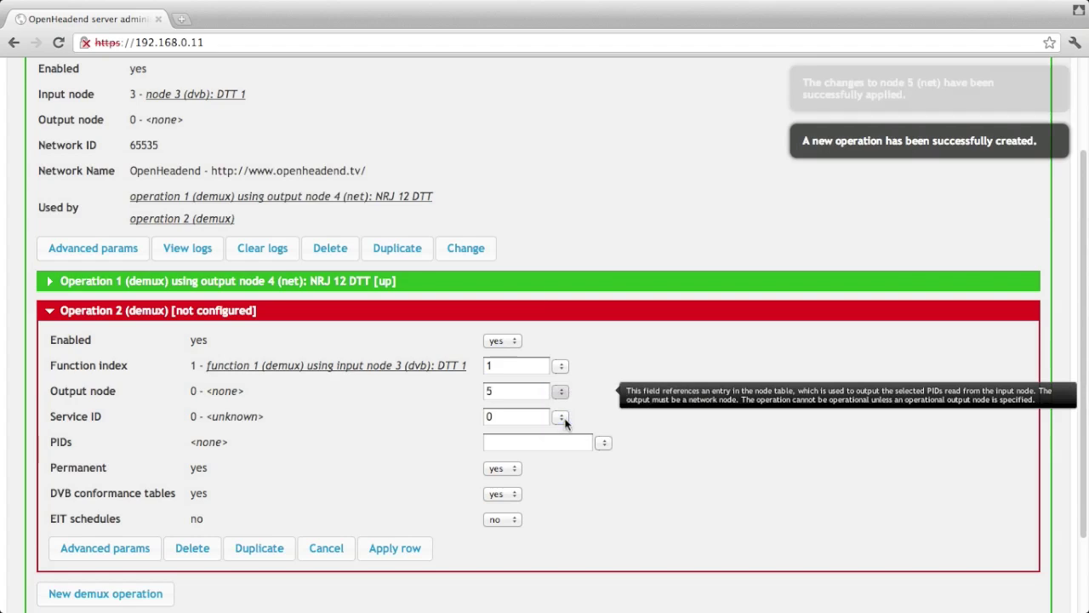
{"action": "left_click", "coordinate": [560, 418]}
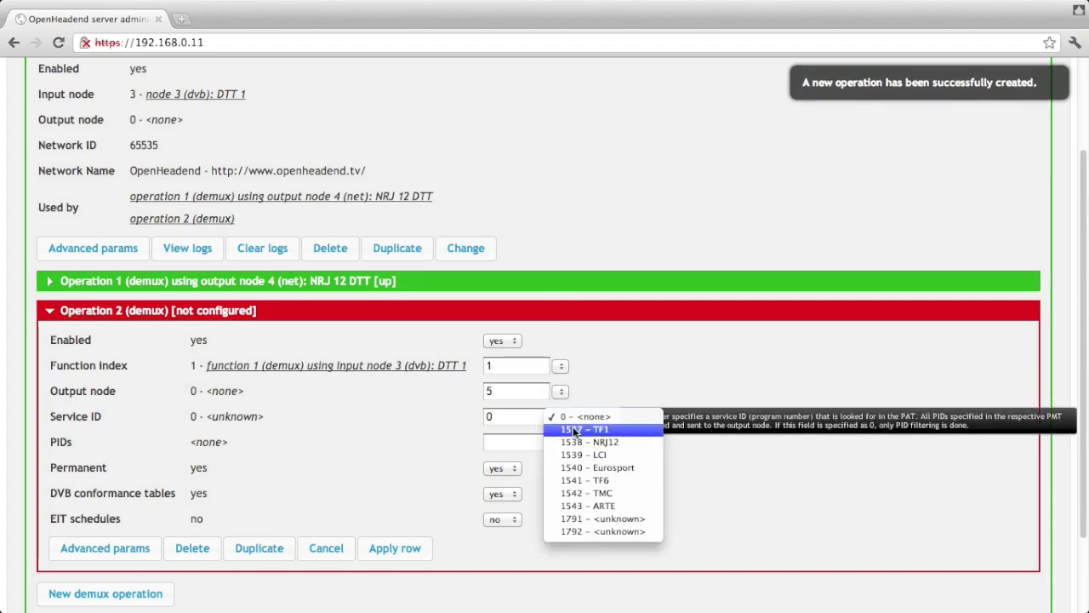
{"action": "left_click", "coordinate": [573, 430]}
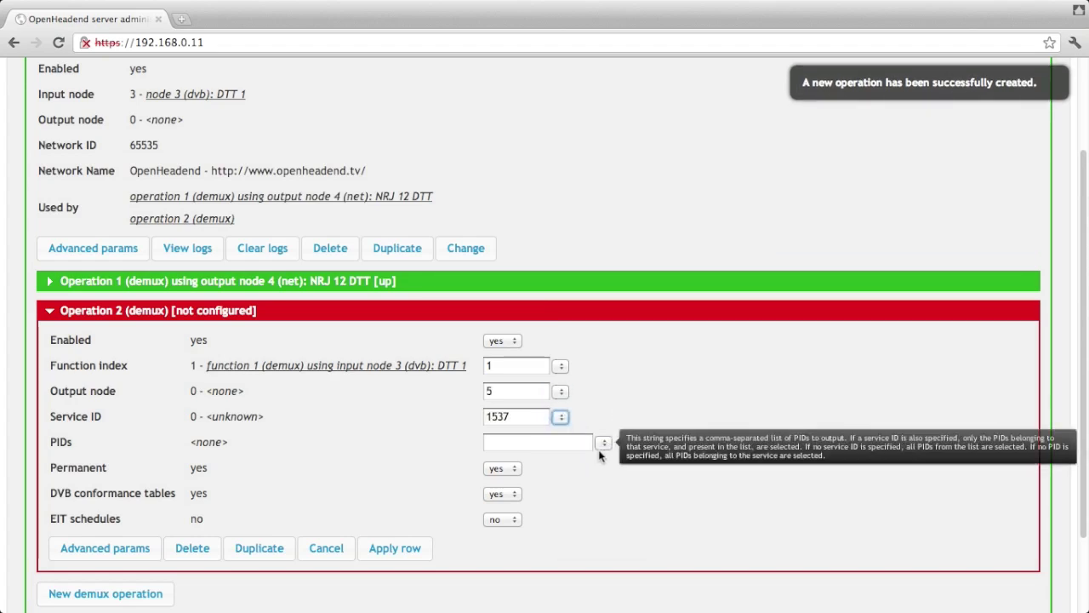
Step: Apply and confirm operation 2 without selecting PIDs, then view the workflow
{"action": "left_click", "coordinate": [602, 445]}
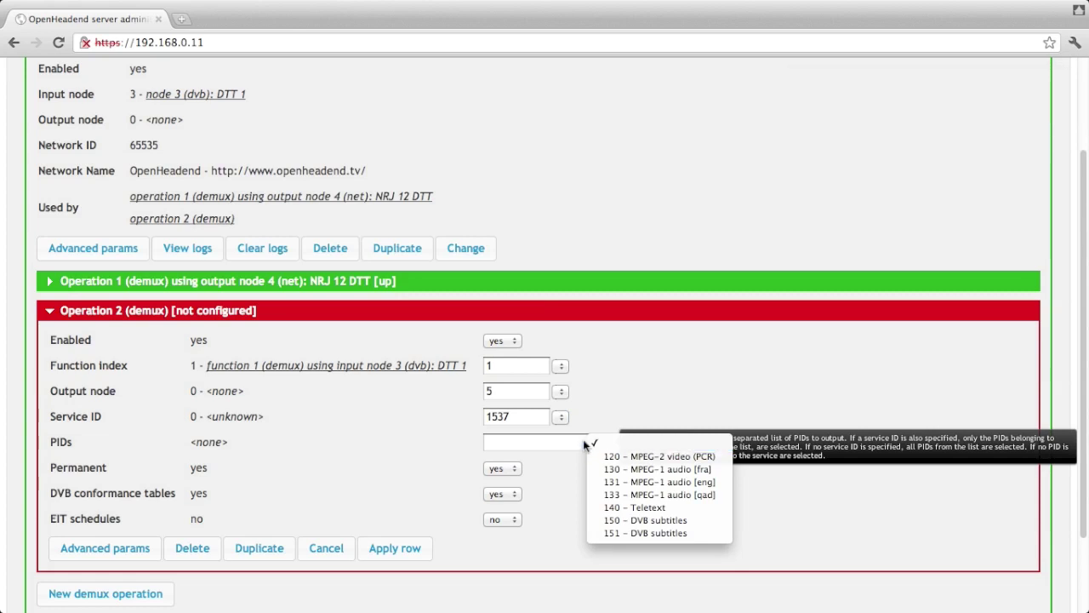
{"action": "left_click", "coordinate": [560, 479]}
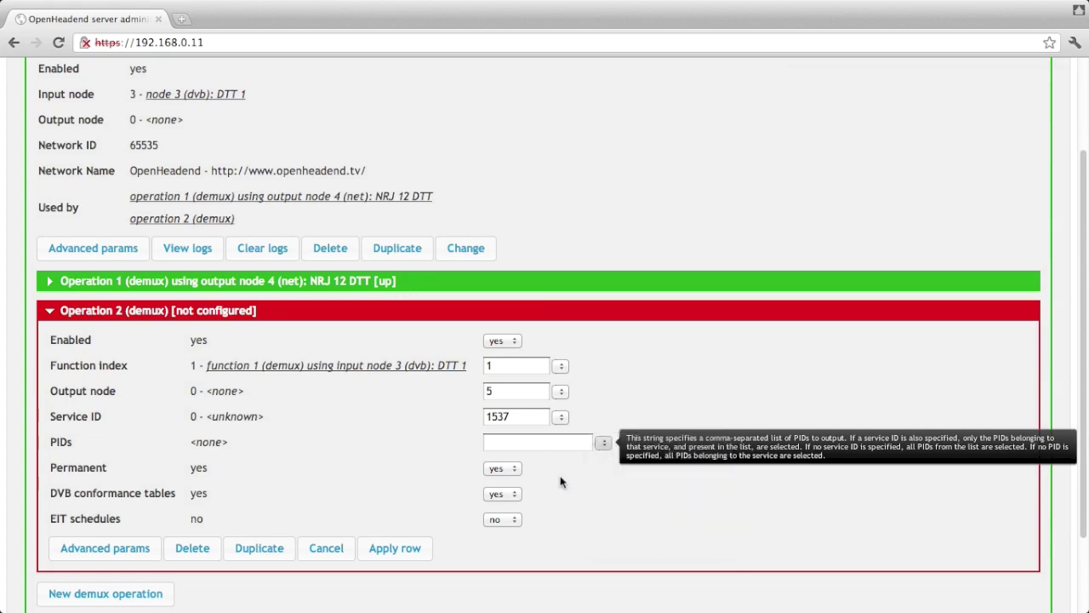
{"action": "left_click", "coordinate": [398, 545]}
{"action": "left_click", "coordinate": [563, 385]}
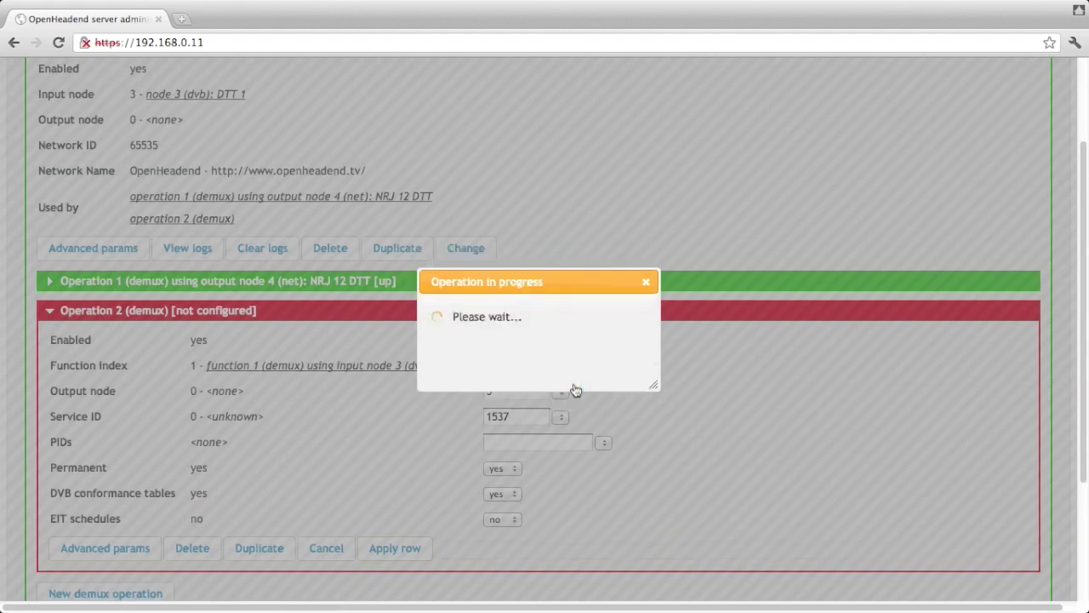
{"action": "scroll", "coordinate": [328, 341], "scroll_direction": "up", "scroll_amount": 3}
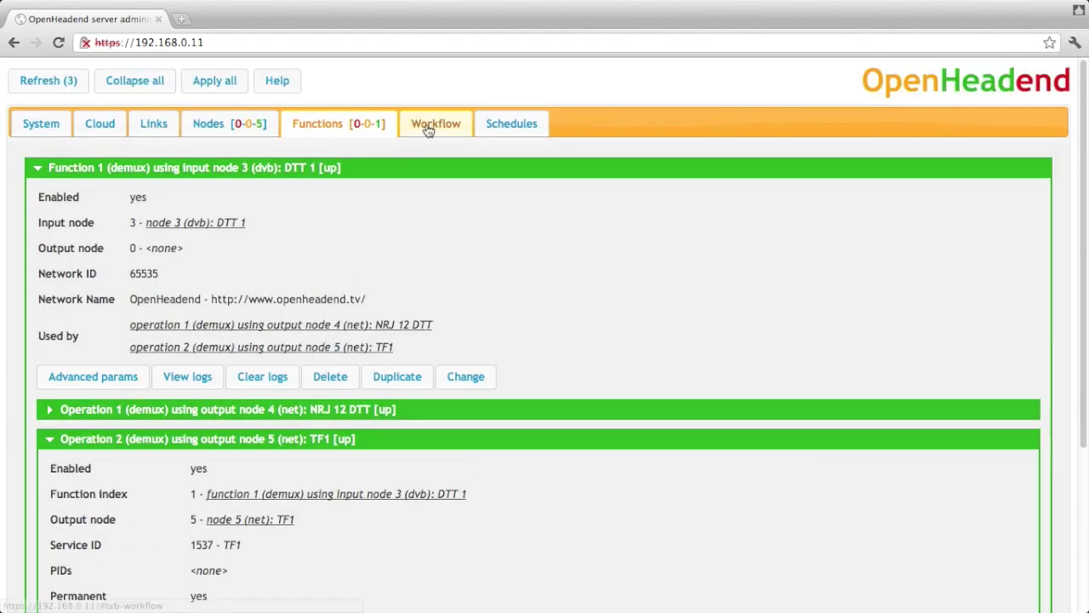
{"action": "left_click", "coordinate": [431, 125]}
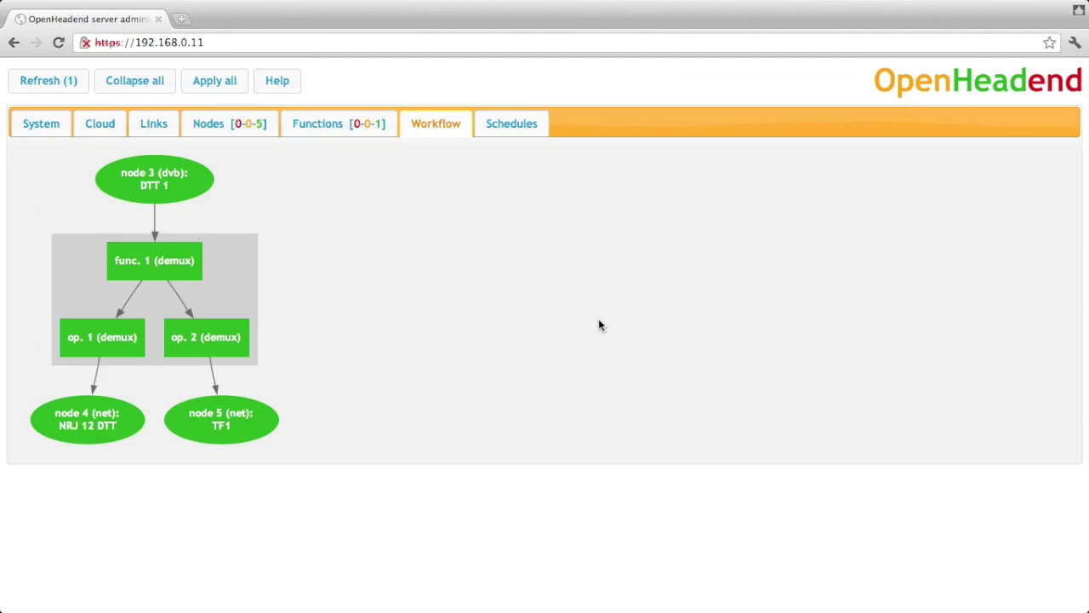